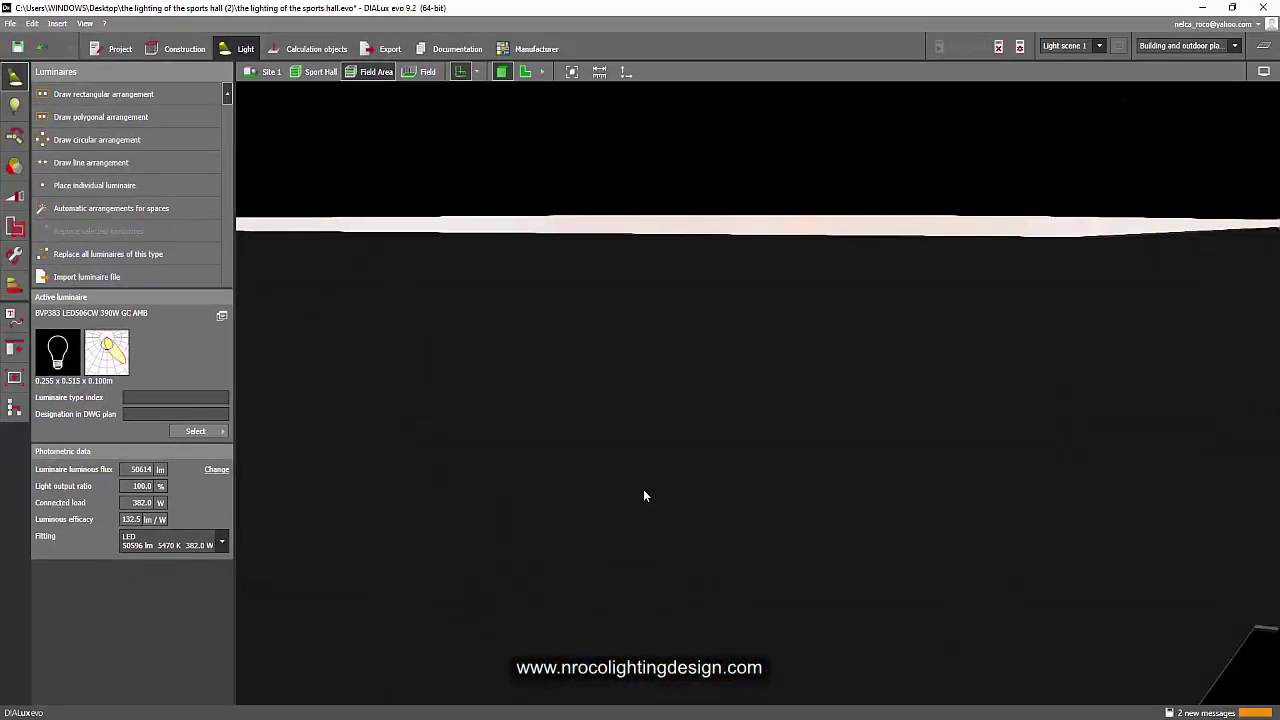
Dismiss the save reminder and examine the court, grandstands and luminaire rows in the 3D view
scroll(643, 491, "up", 2)
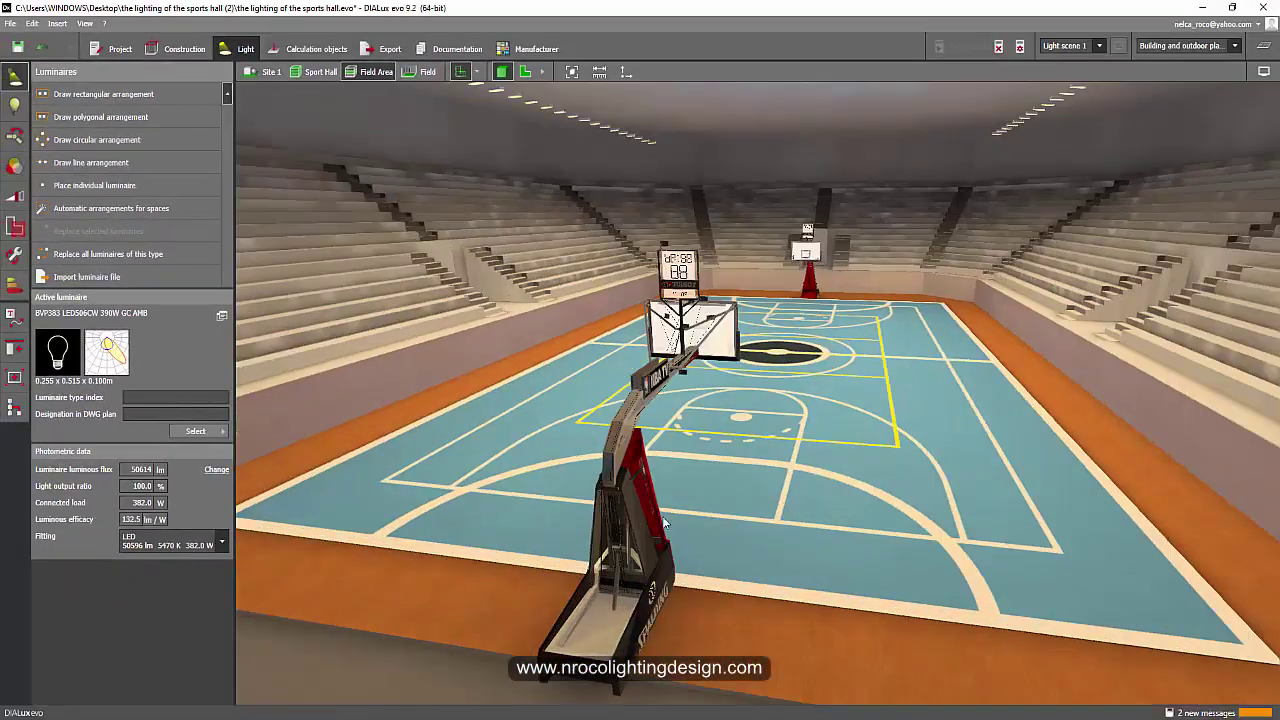
mouse_move(734, 522)
right_mouse_down()
mouse_move(651, 564)
mouse_move(749, 536)
right_mouse_up()
left_click_drag(752, 540, 652, 465)
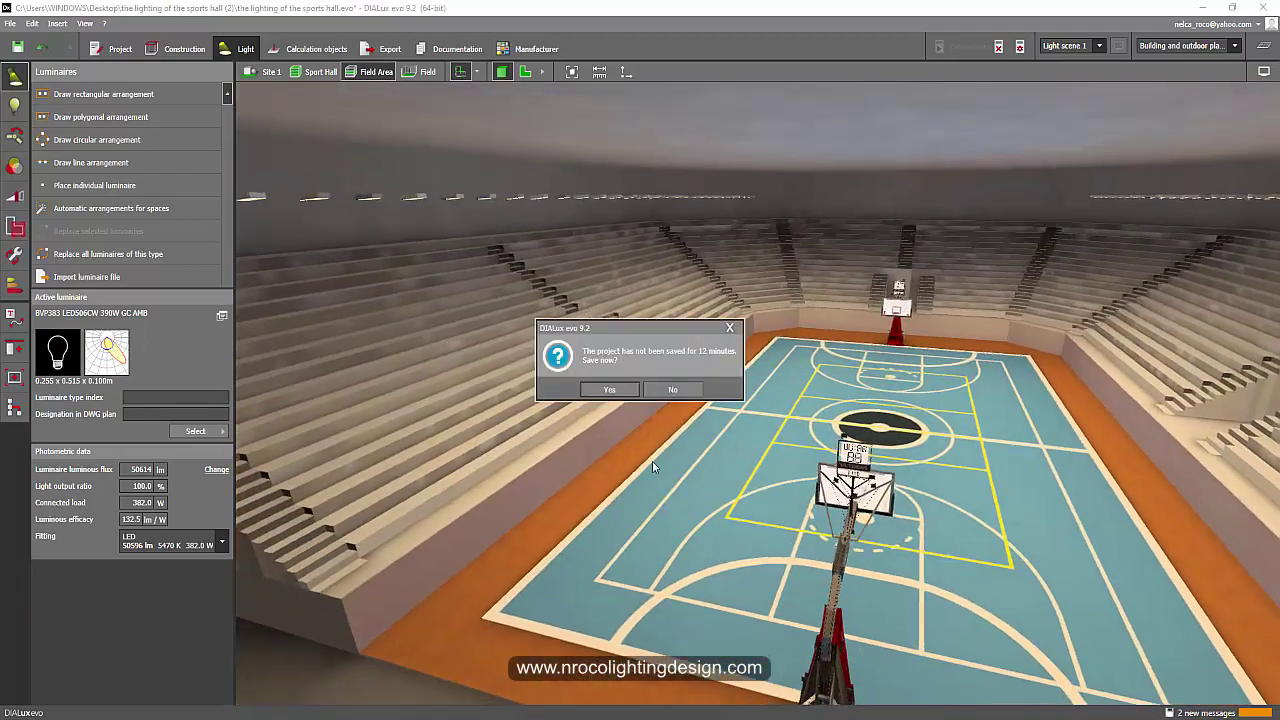
left_click(728, 331)
scroll(552, 274, "up", 5)
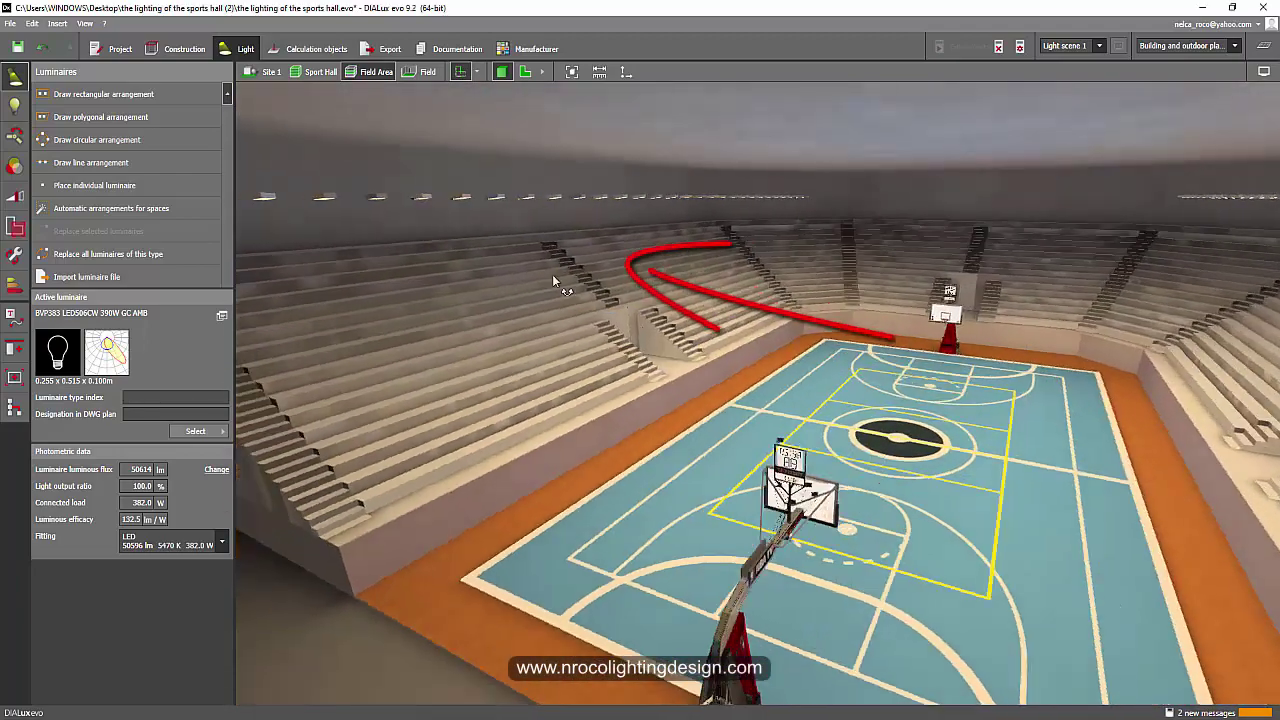
scroll(587, 252, "up", 1)
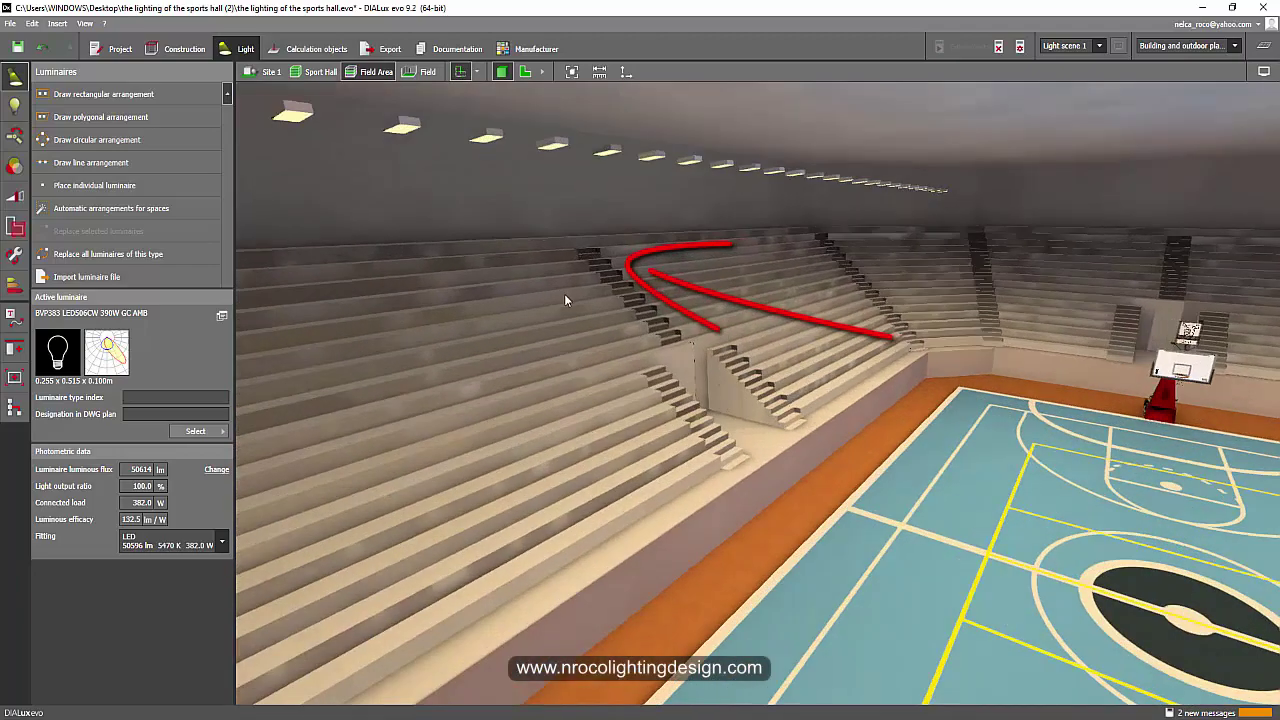
right_click_drag(566, 297, 1138, 544)
middle_click_drag(1138, 544, 926, 373)
right_click_drag(926, 373, 1031, 557)
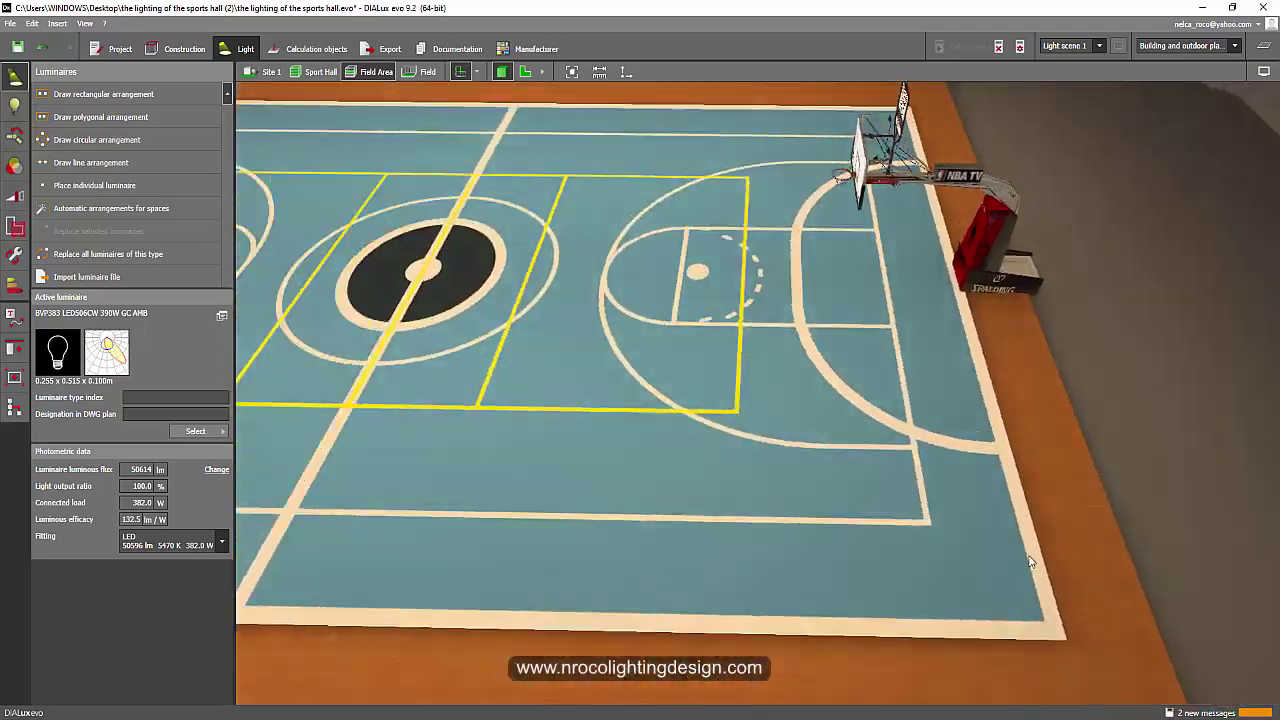
scroll(1031, 557, "down", 3)
Examine the field and its surroundings in the floor plan and from several angles in the 3D view
left_click(524, 73)
scroll(691, 371, "up", 5)
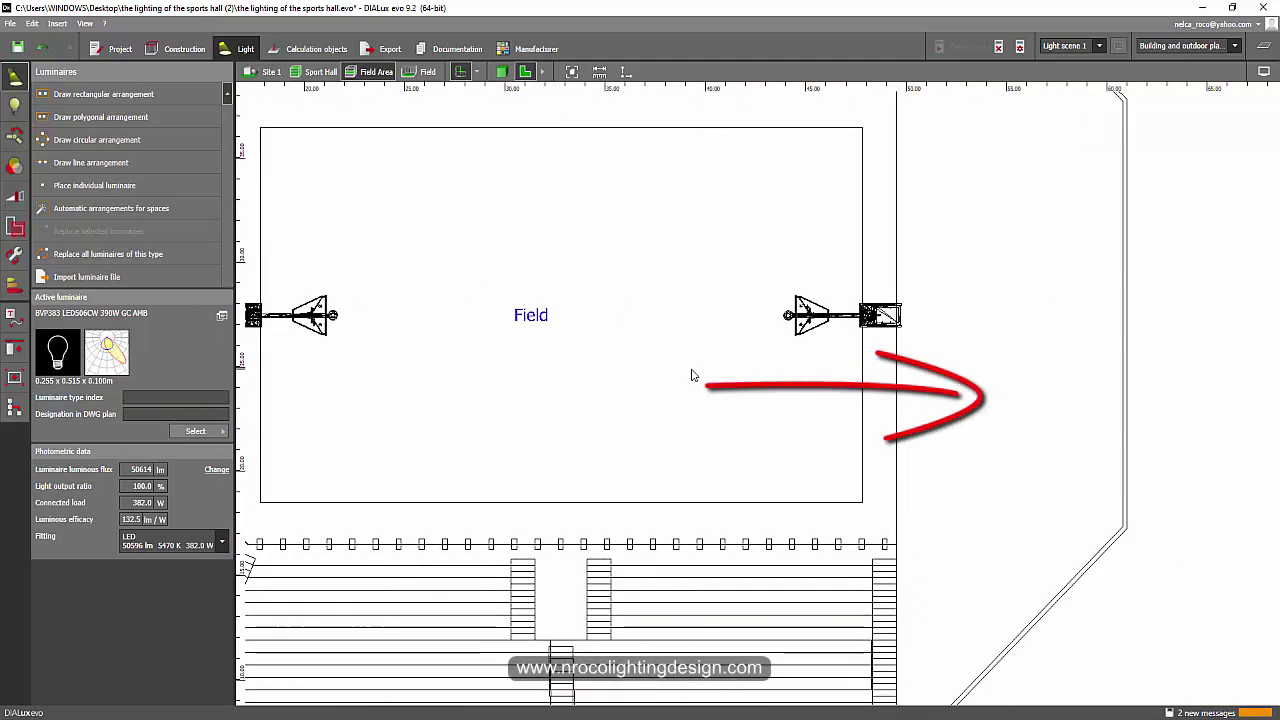
middle_click_drag(1001, 463, 711, 441)
scroll(711, 441, "down", 1)
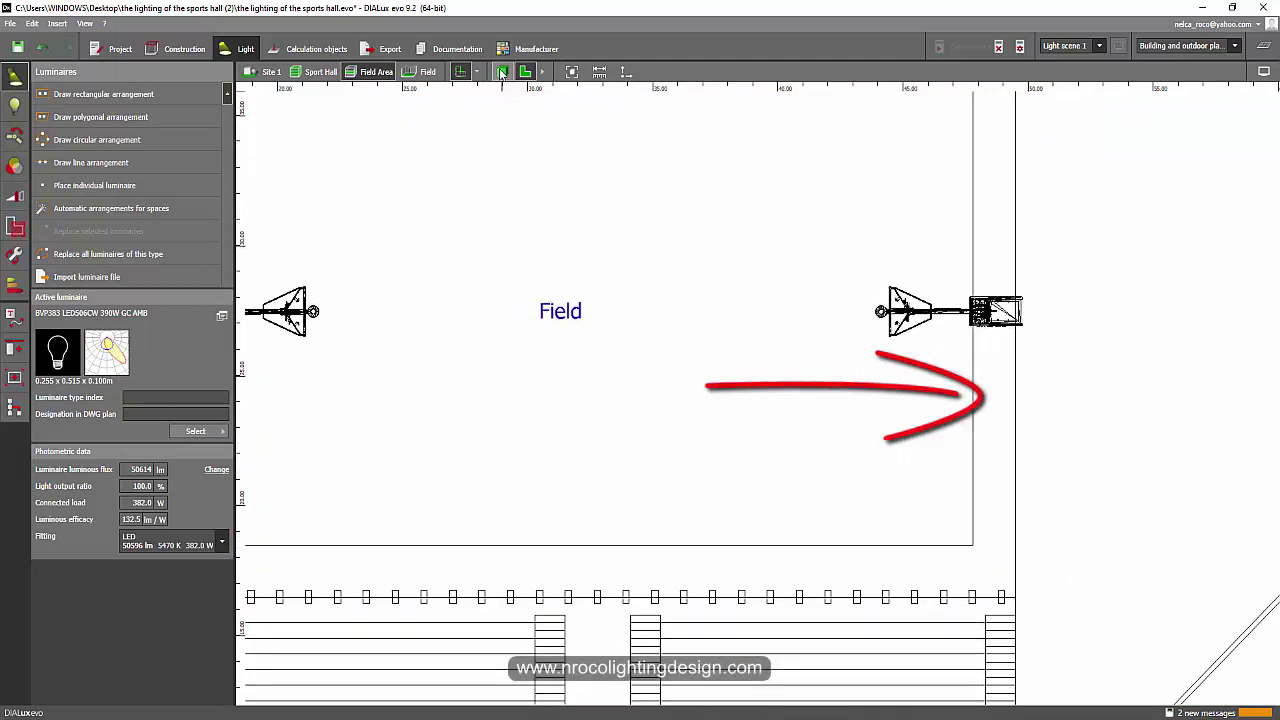
left_click(502, 73)
scroll(916, 416, "up", 5)
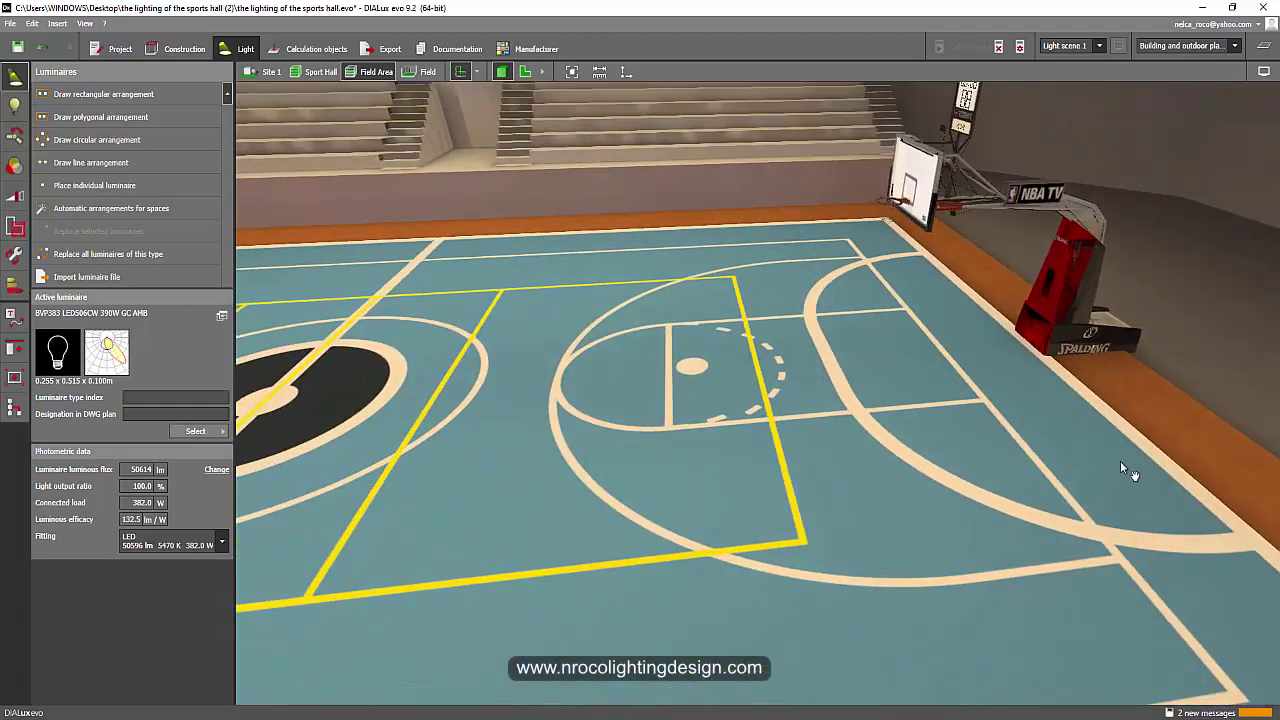
left_click_drag(1010, 360, 1148, 442)
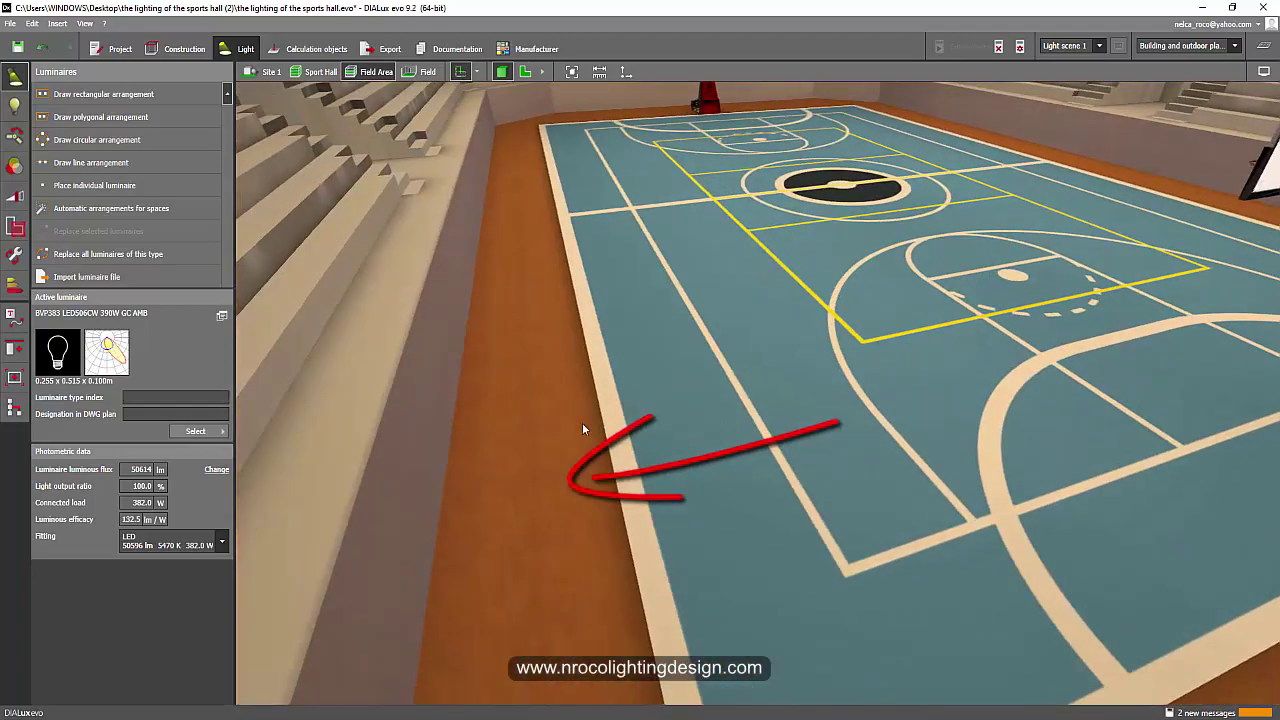
left_click_drag(583, 428, 791, 388)
left_click_drag(800, 175, 914, 428)
left_click_drag(978, 457, 808, 398)
left_click_drag(757, 451, 695, 430)
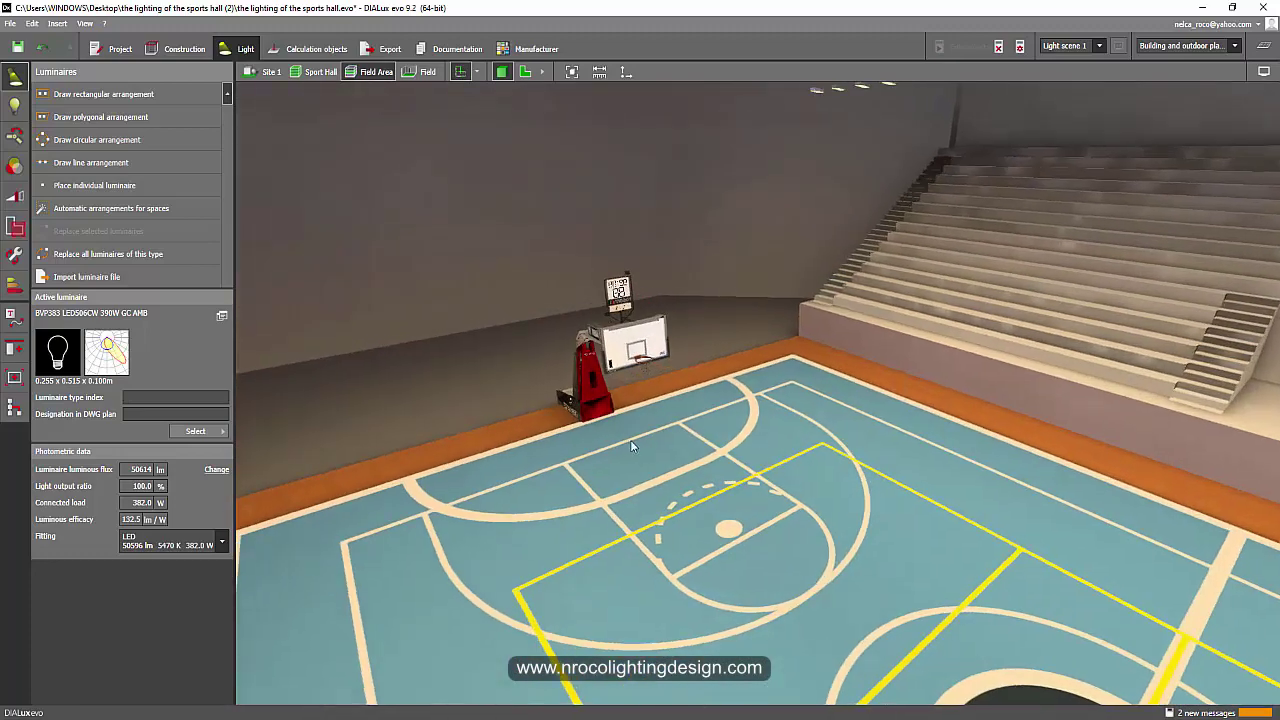
right_click_drag(569, 430, 618, 401)
left_click_drag(618, 405, 809, 416)
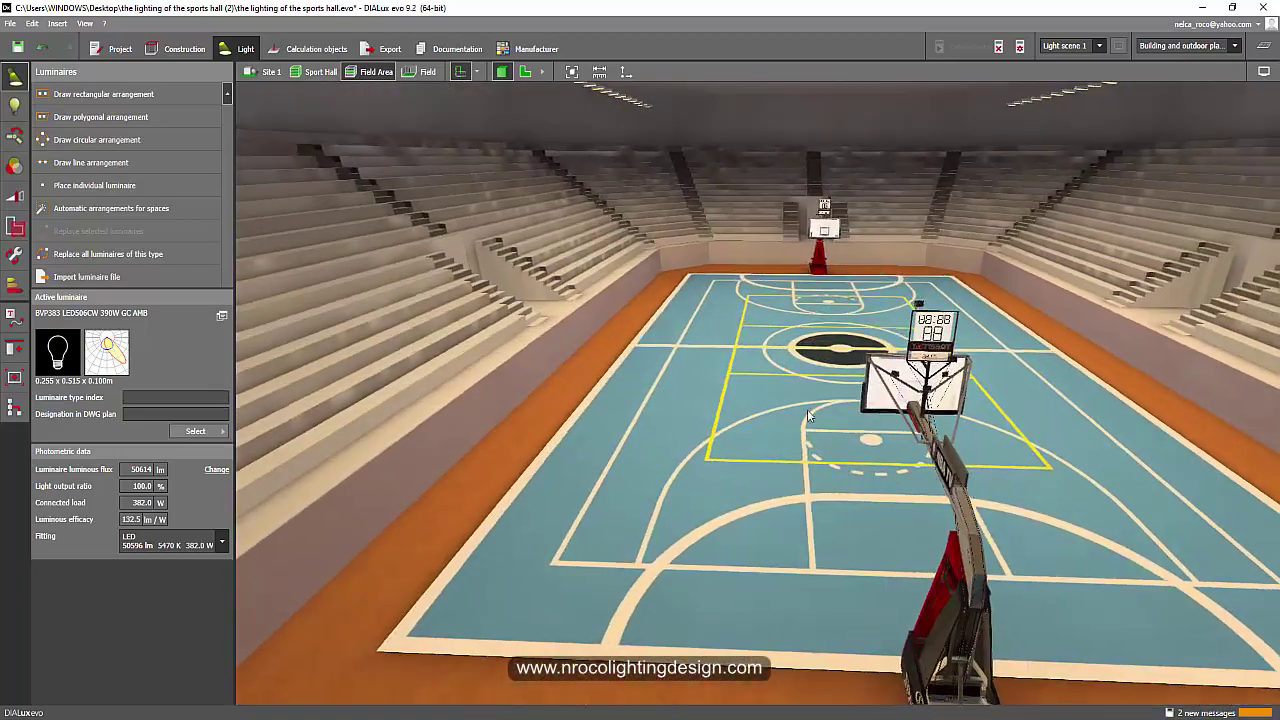
Display the calculation results, switch to the calculation objects and select the camera behind the near basketball hoop
left_click(1262, 49)
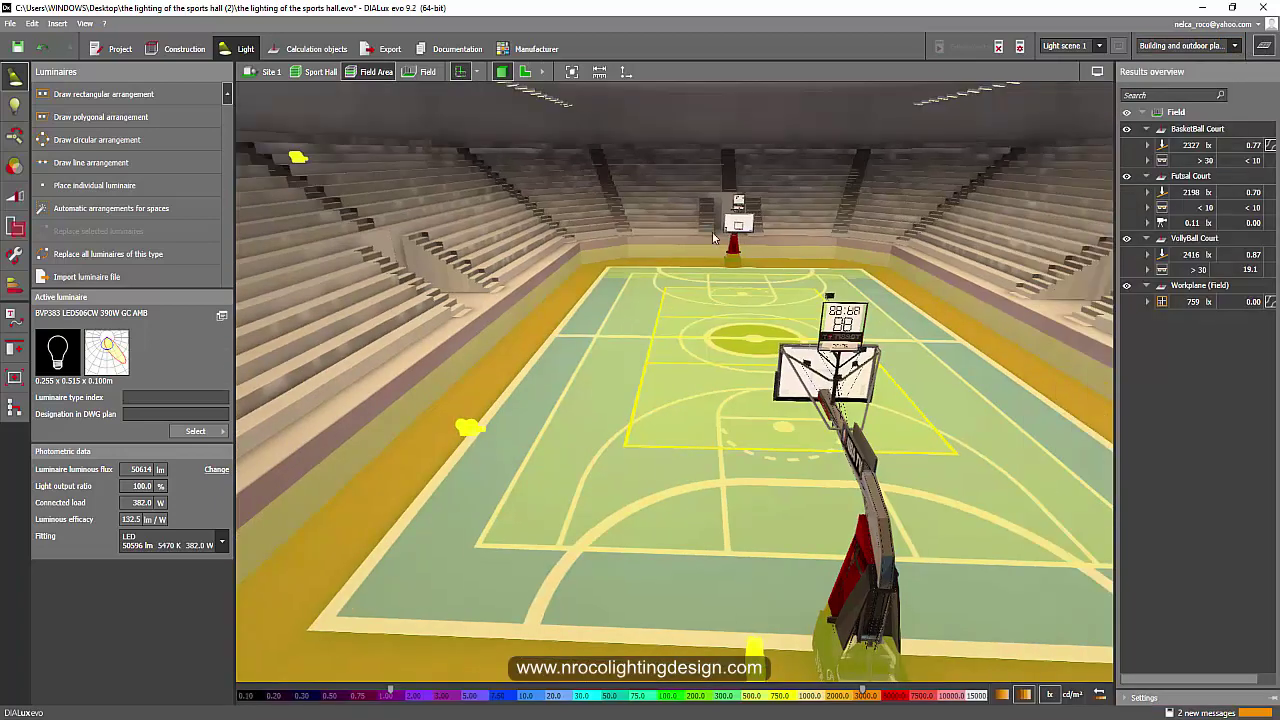
left_click(507, 71)
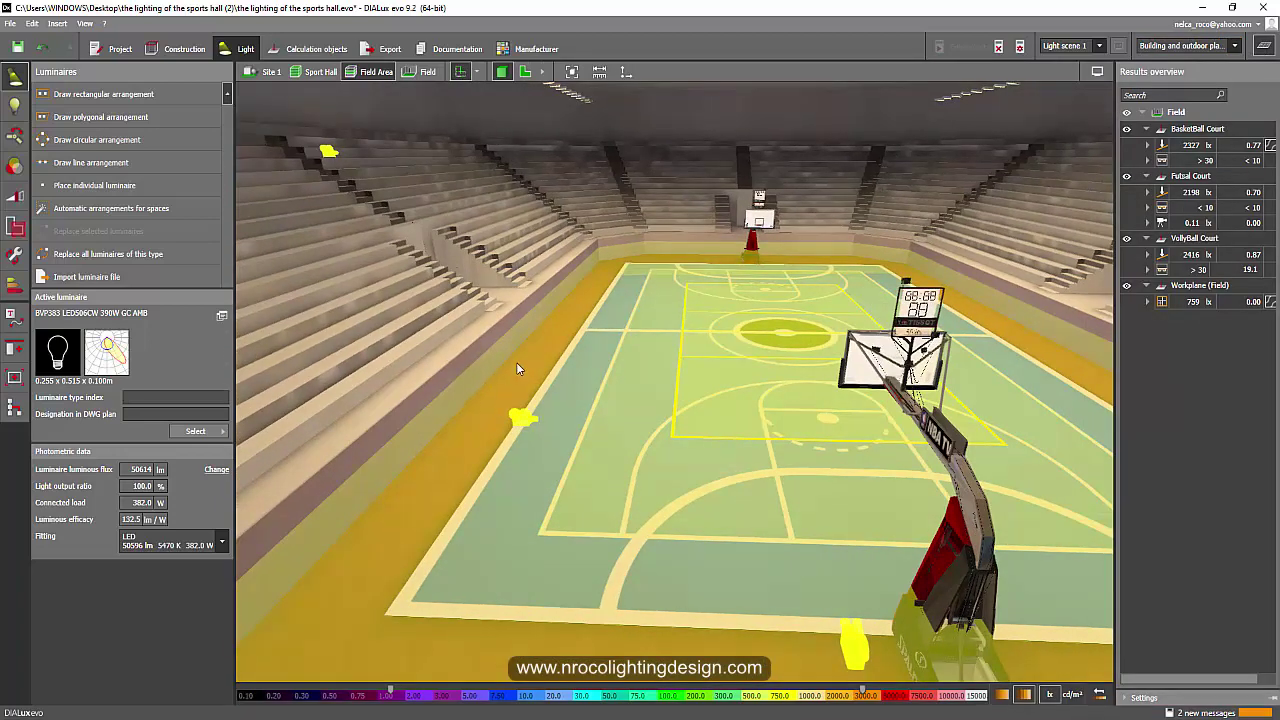
left_click(455, 345)
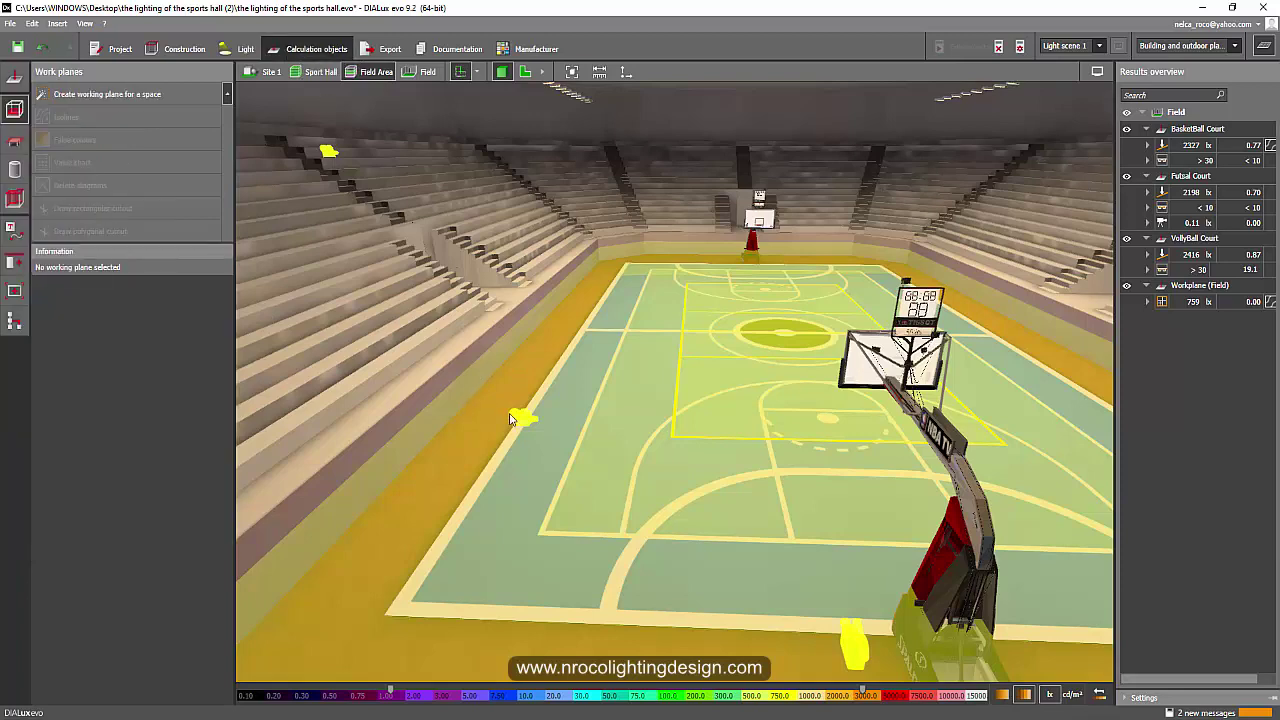
left_click(331, 157)
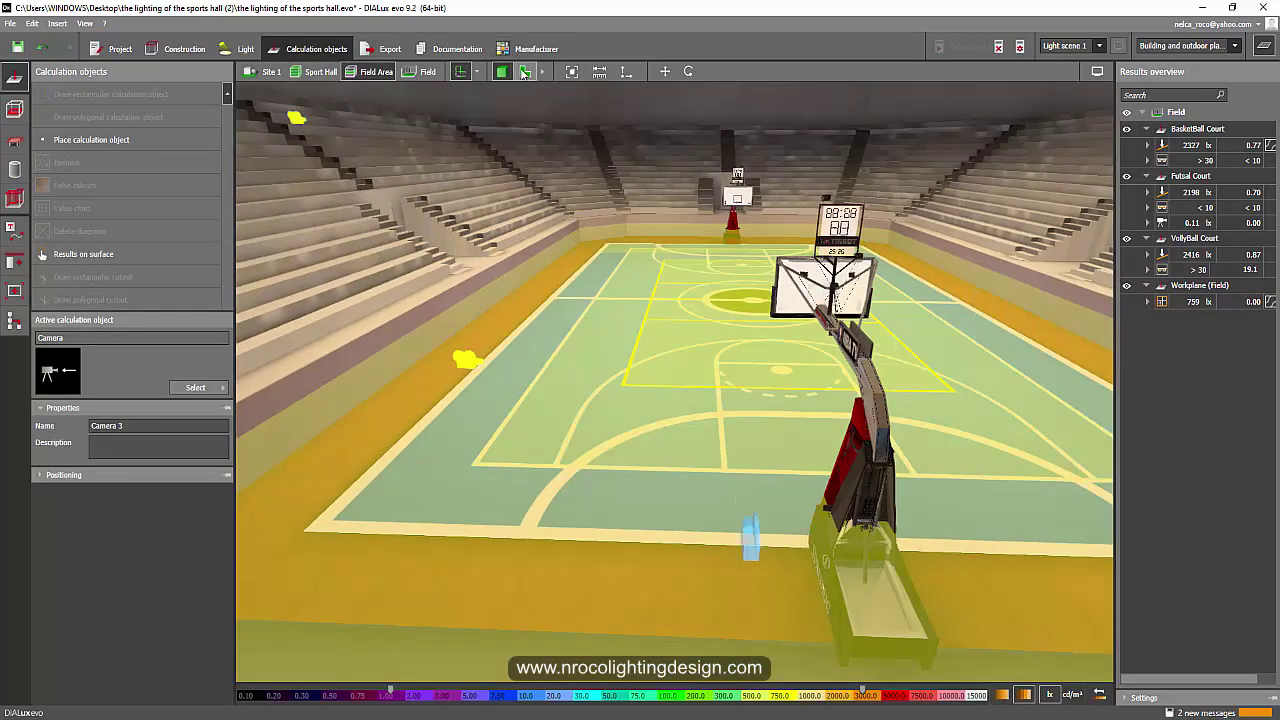
Compare the positions of the cameras around the field in the floor plan and the 3D view
left_click(524, 73)
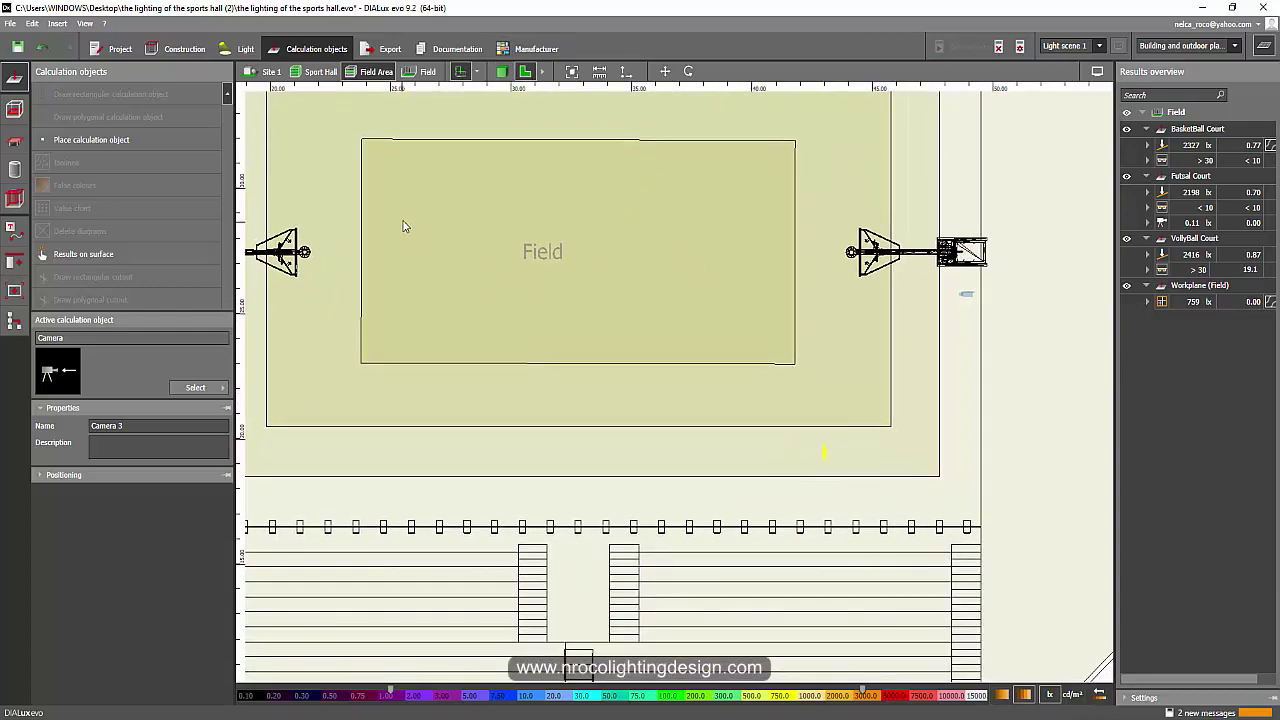
middle_click_drag(509, 273, 482, 224)
middle_click_drag(610, 340, 549, 309)
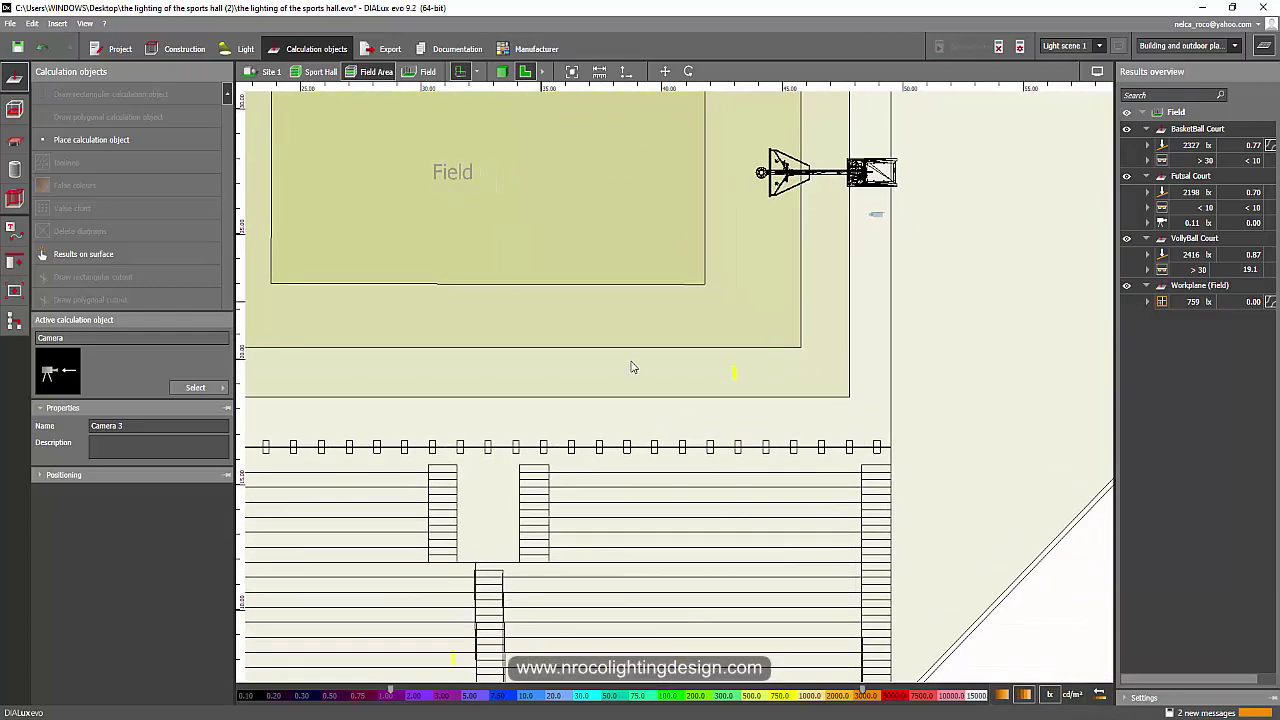
scroll(692, 421, "up", 2)
left_click(501, 72)
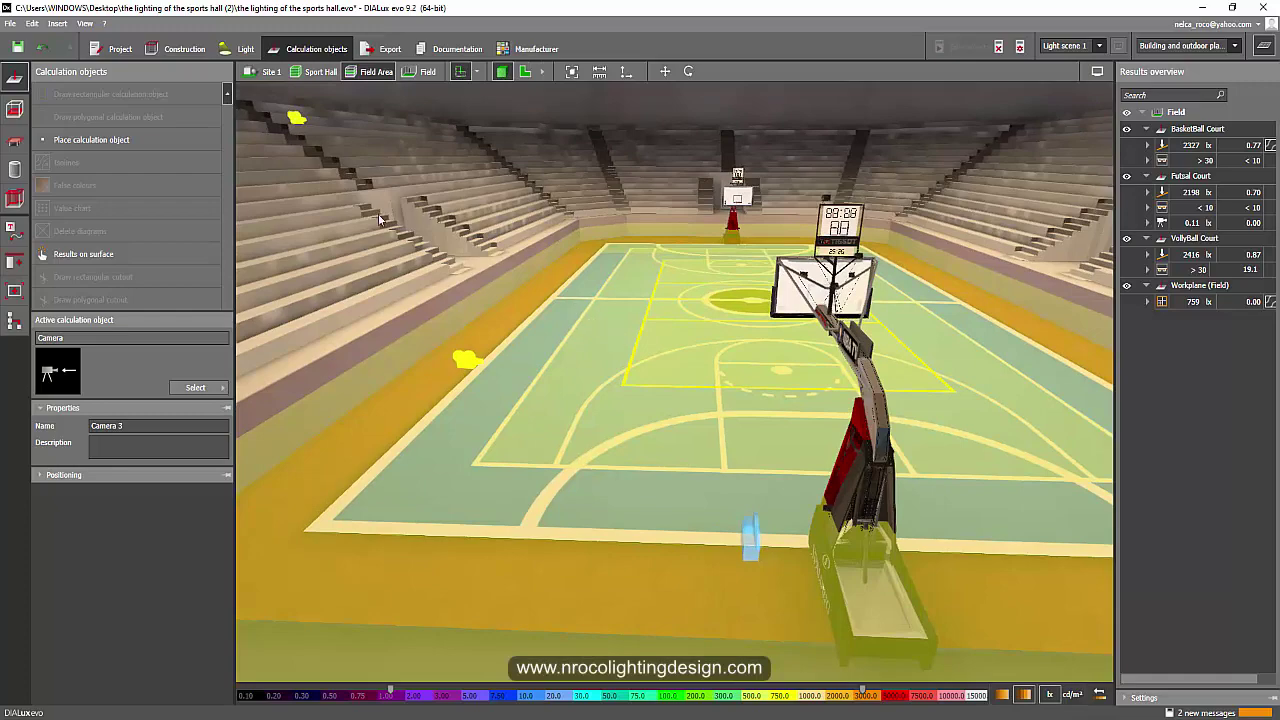
right_click_drag(379, 219, 494, 280)
left_click(524, 72)
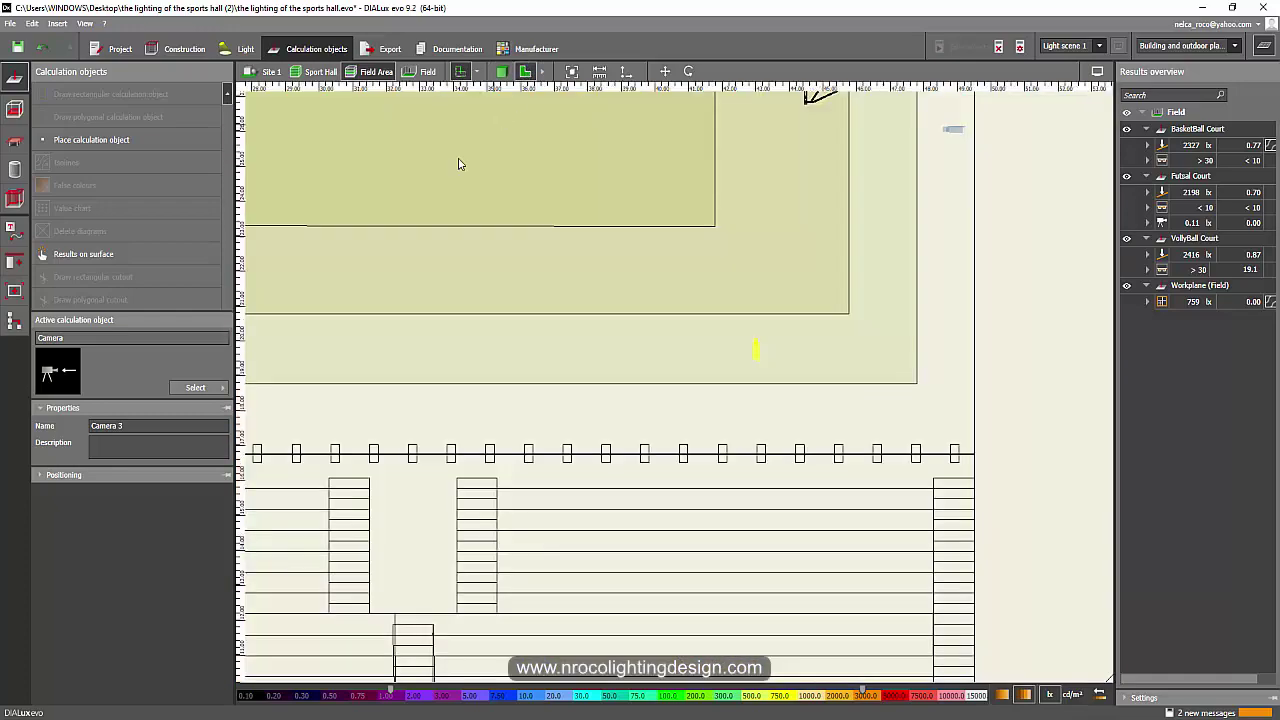
middle_click_drag(628, 344, 594, 438)
scroll(594, 438, "down", 3)
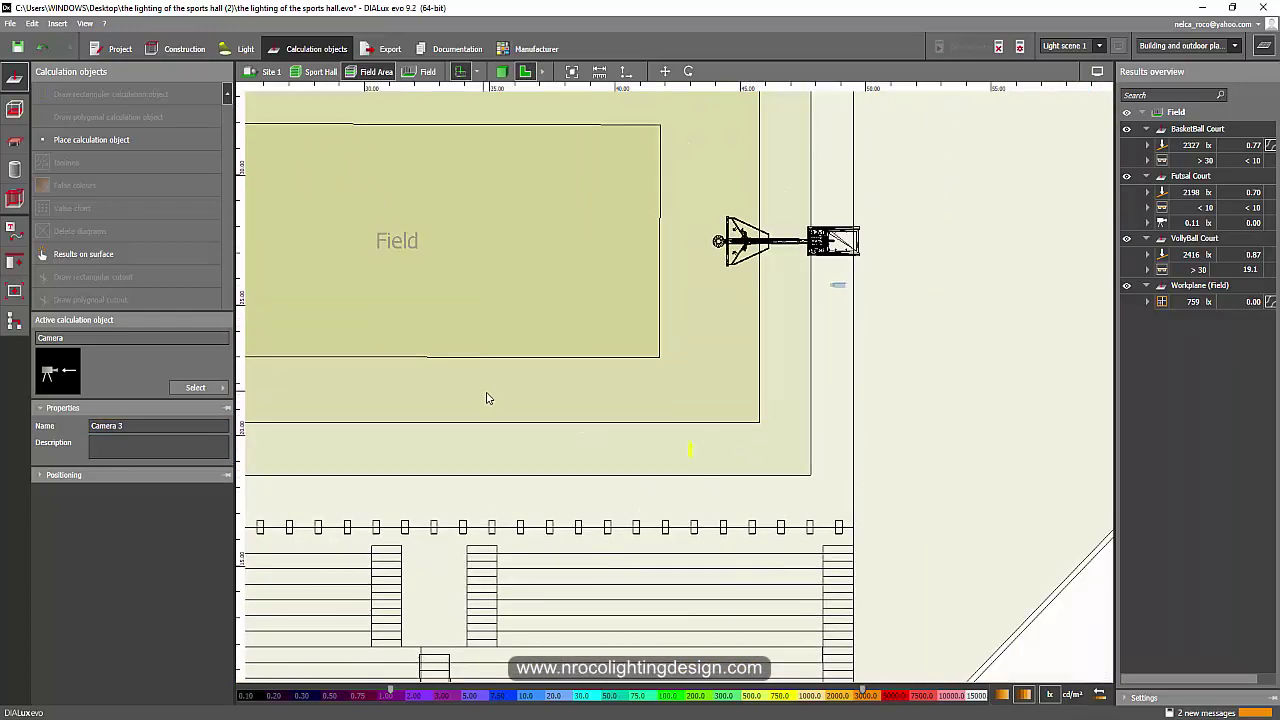
middle_click_drag(487, 395, 549, 443)
left_click(503, 72)
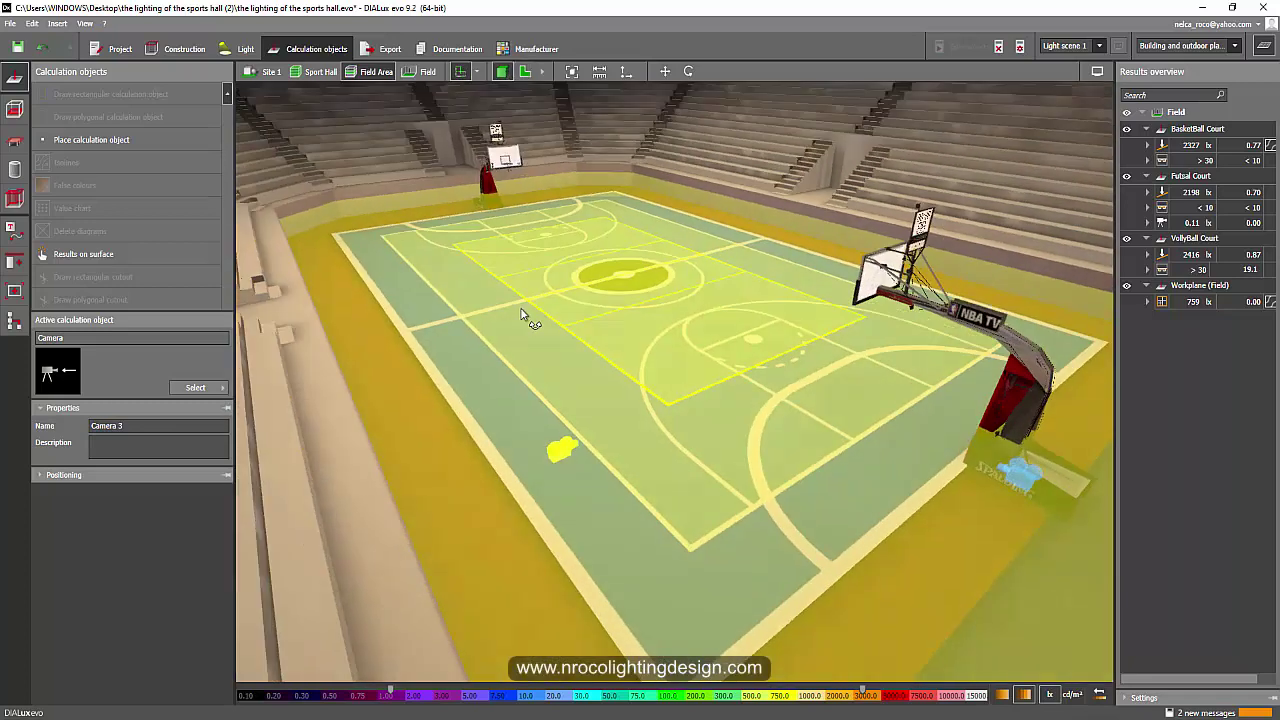
Inspect the calculation surfaces of the volleyball, basketball and futsal courts one after another
left_click(669, 394)
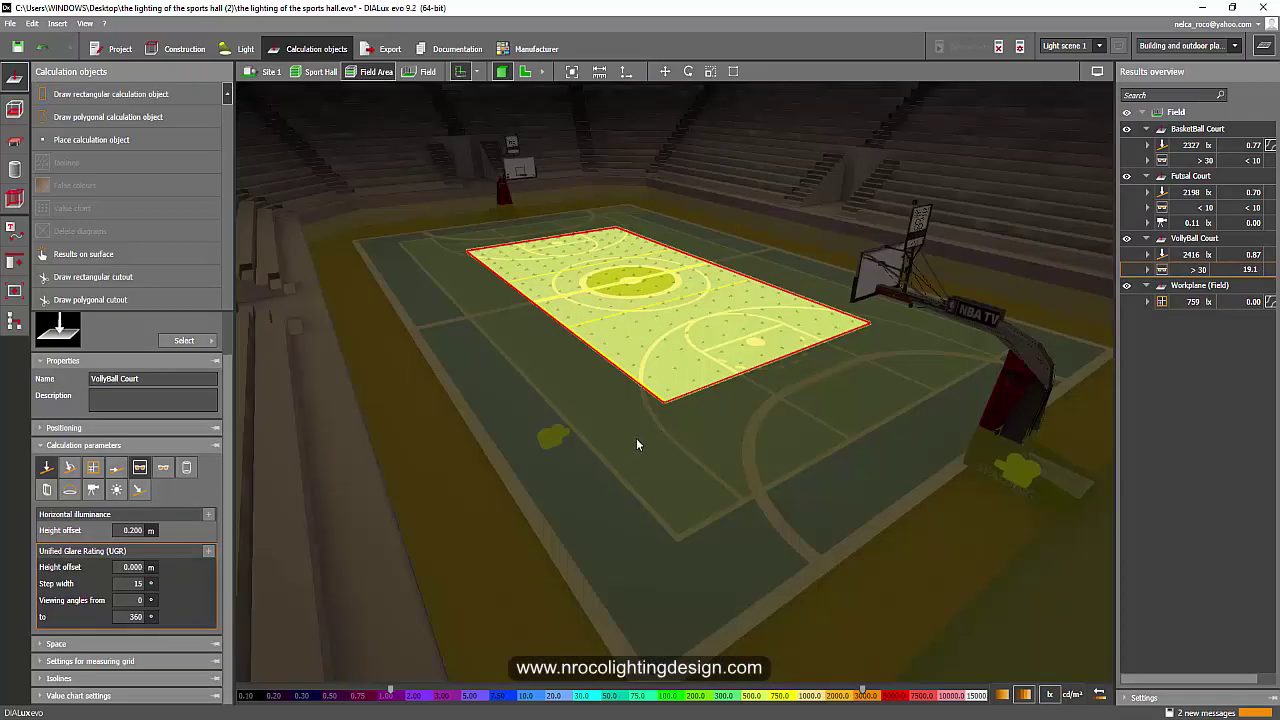
left_click(636, 440)
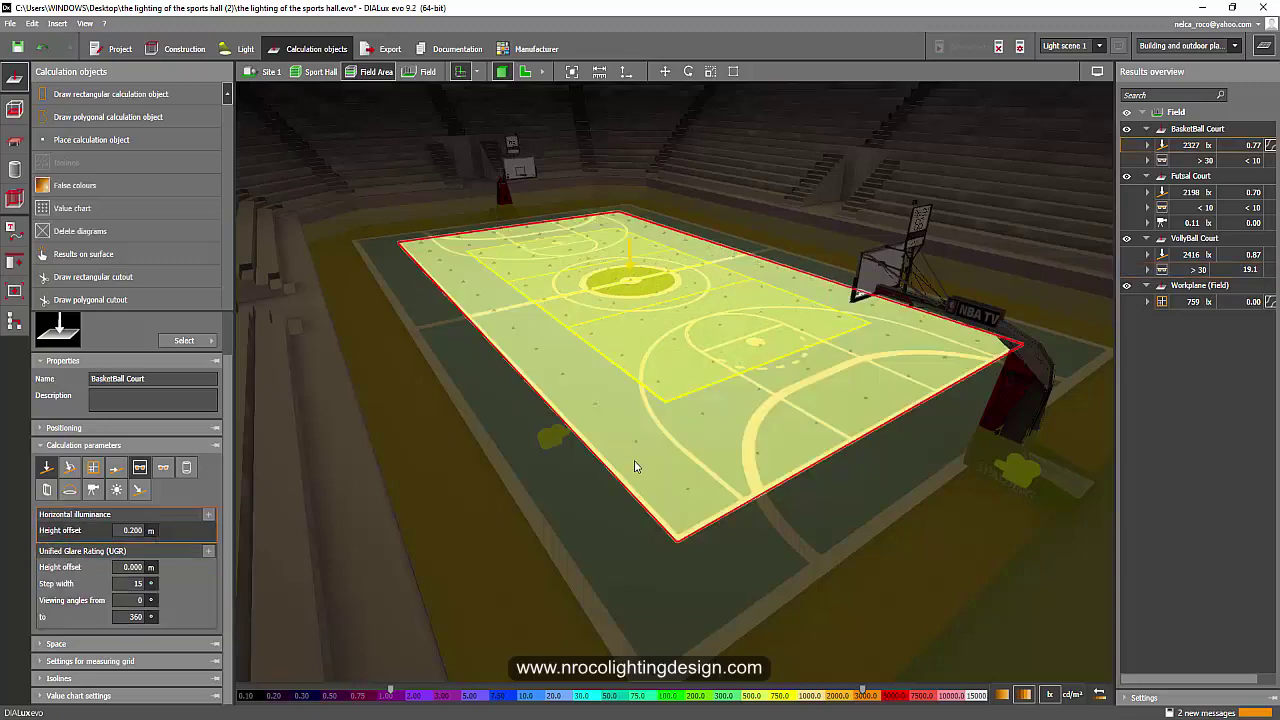
left_click(575, 487)
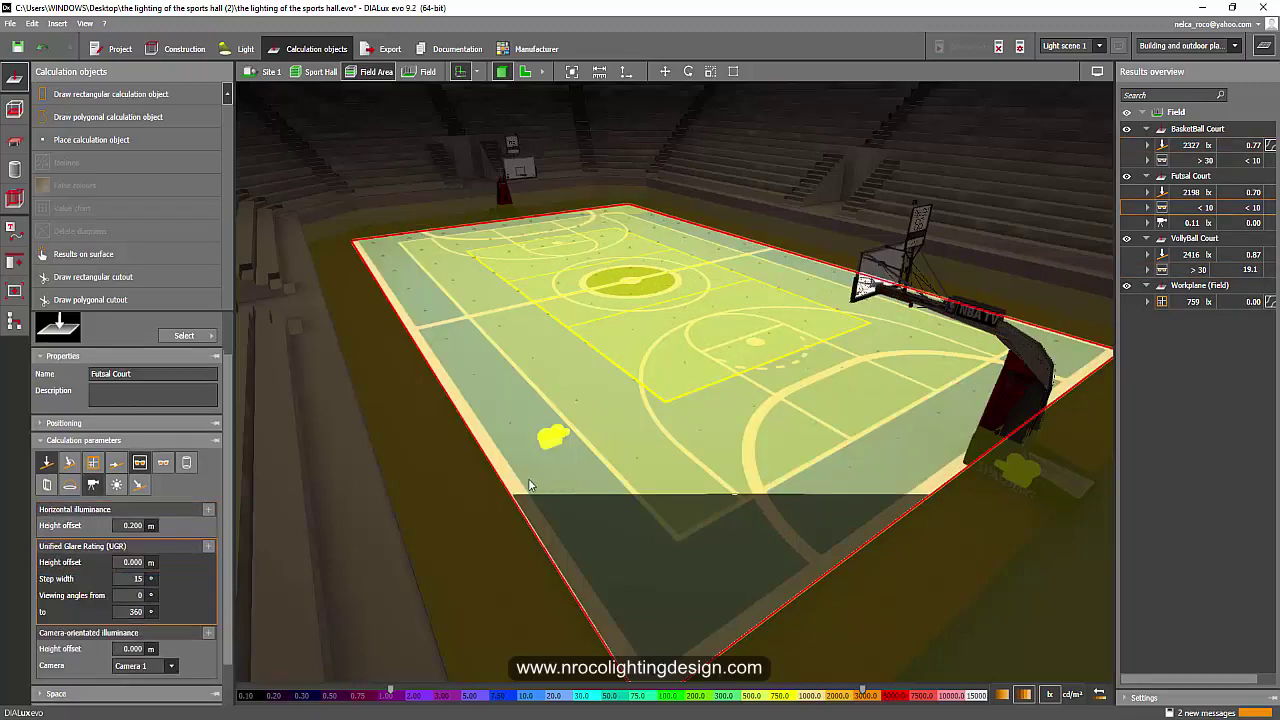
left_click_drag(369, 417, 431, 453)
Add camera-orientated illuminance to the BasketBall Court calculation surface, accepting that the existing results become invalid
left_click(574, 386)
right_click_drag(574, 386, 499, 367)
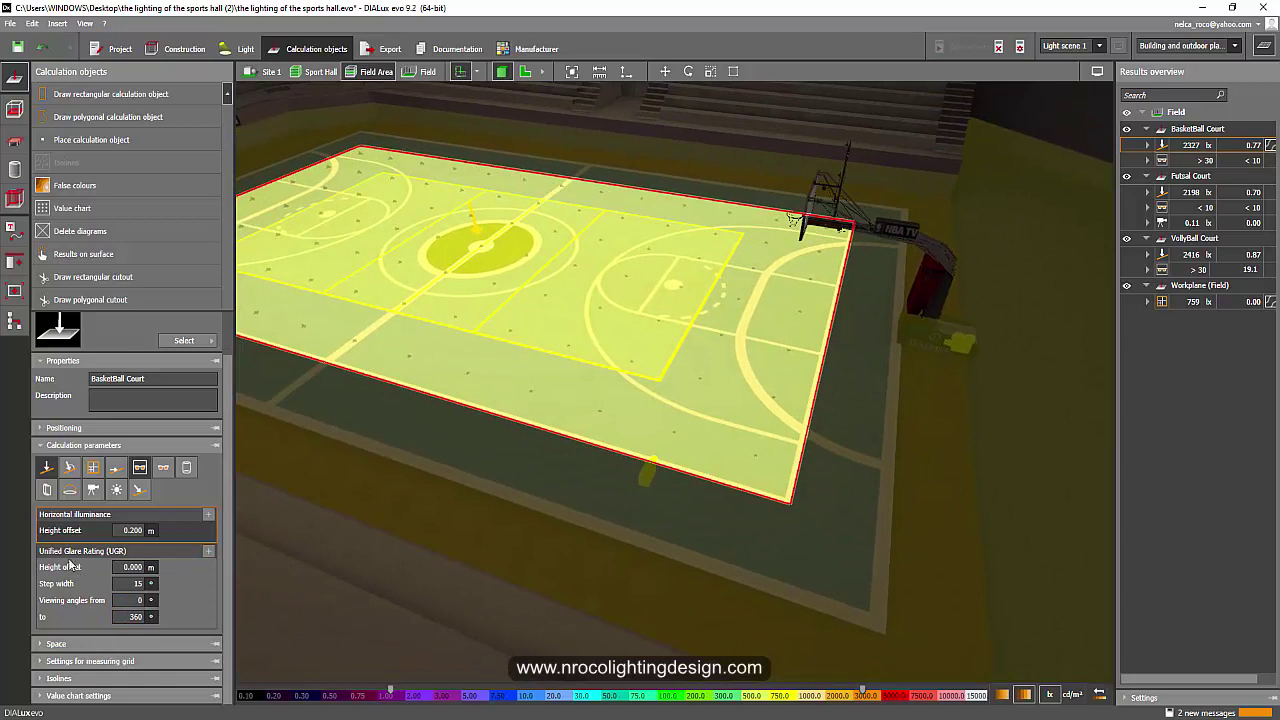
left_click(94, 490)
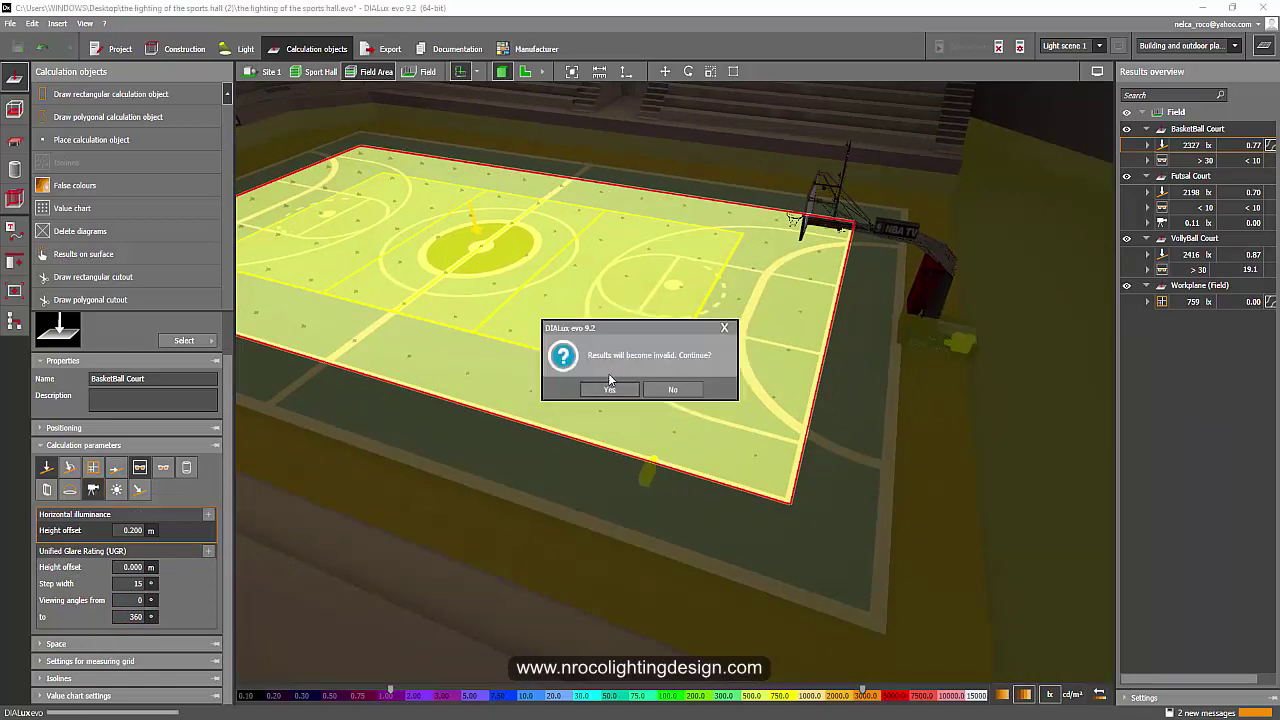
left_click(608, 390)
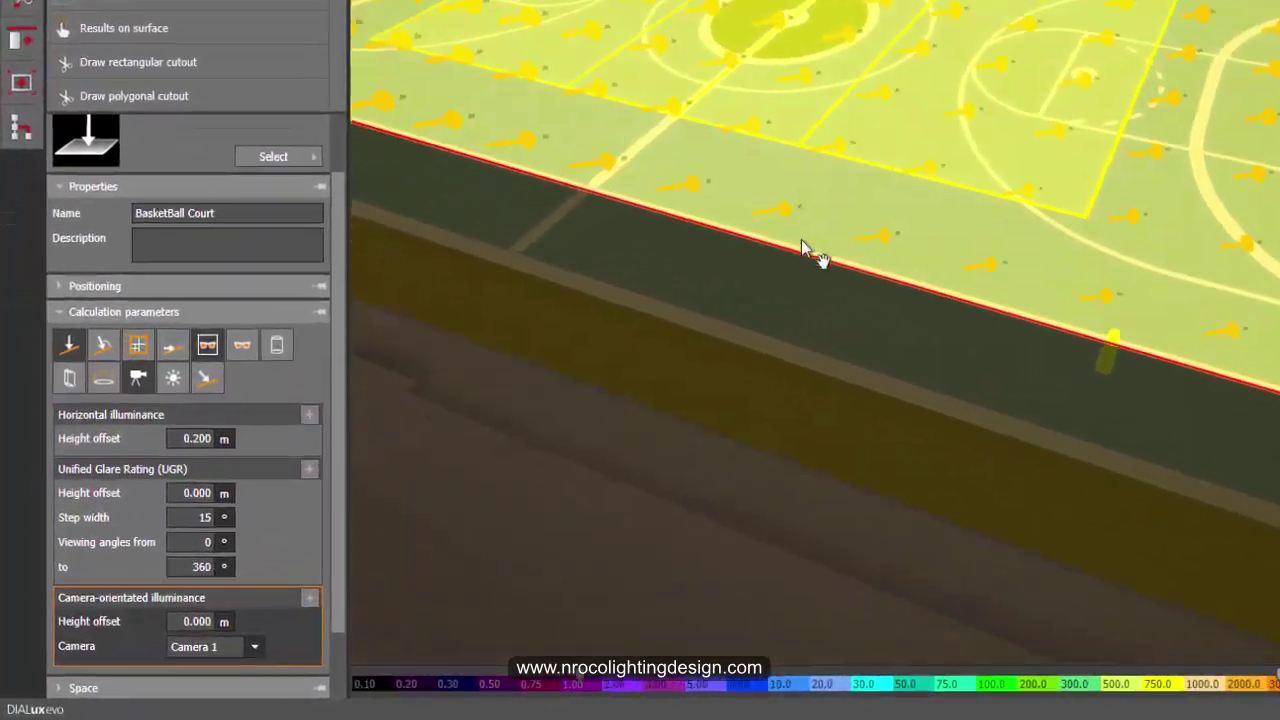
Assign Camera 2 to the basketball court's camera-orientated illuminance and check the arrow directions in the floor plan
middle_click_drag(802, 240, 812, 230)
right_click_drag(812, 230, 863, 308)
middle_click_drag(863, 308, 830, 254)
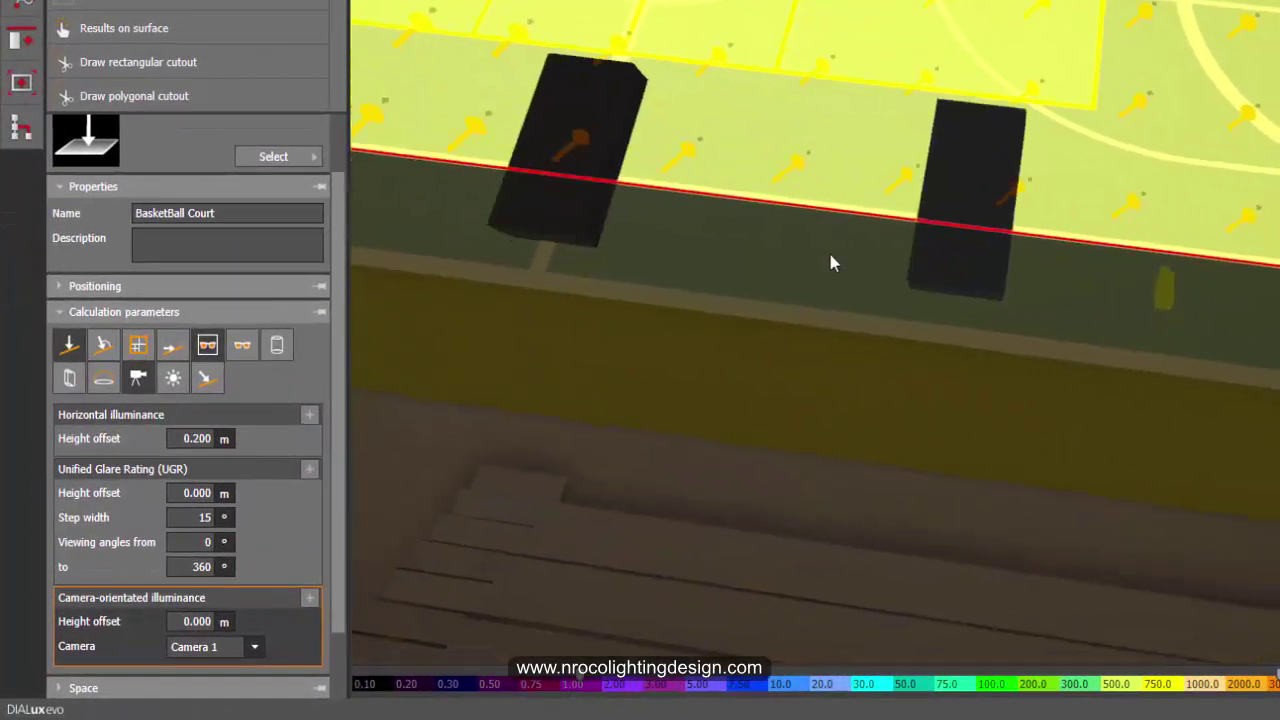
scroll(338, 625, "down", 2)
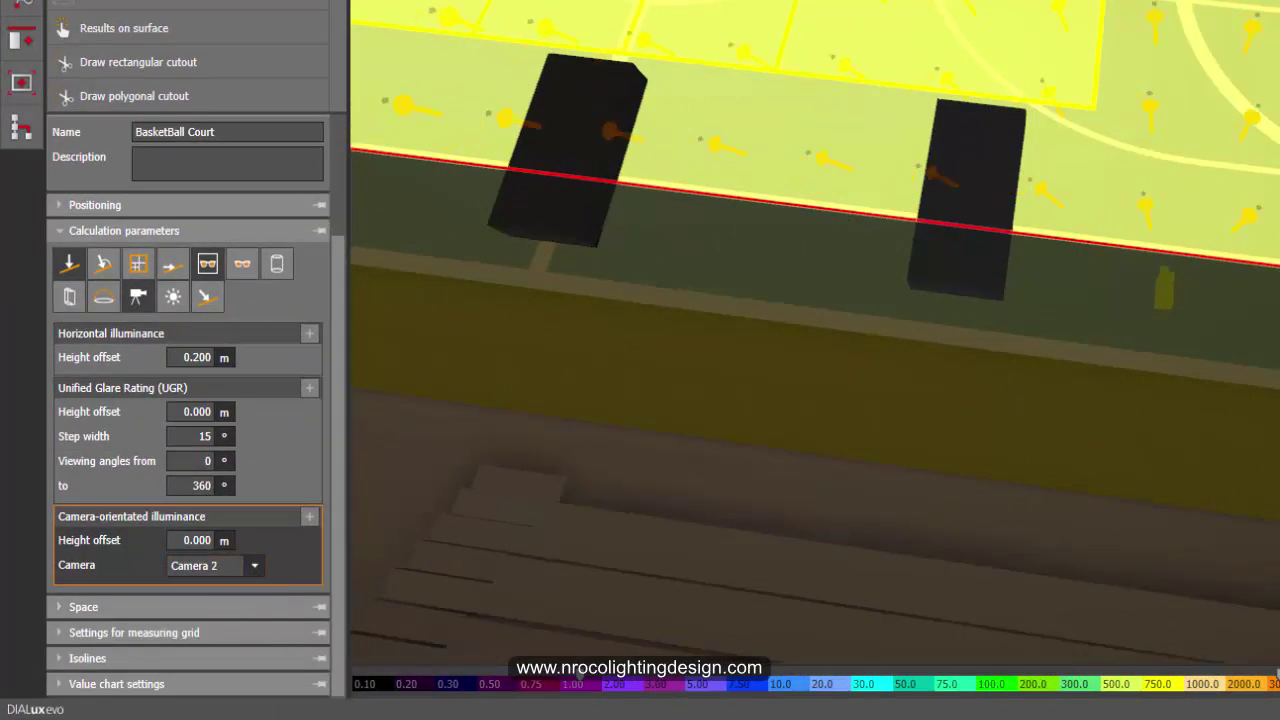
left_click(1270, 2)
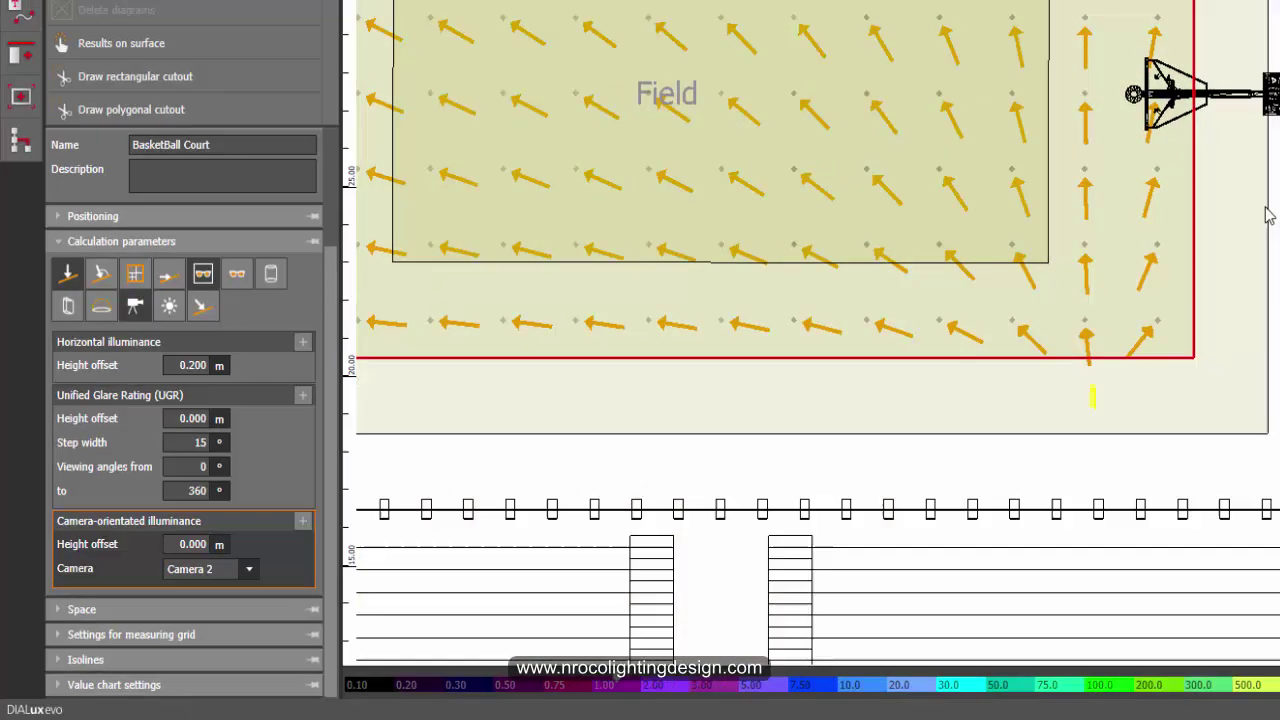
Assign Camera 3 to the basketball court's camera-orientated illuminance
middle_click_drag(1040, 342, 1150, 332)
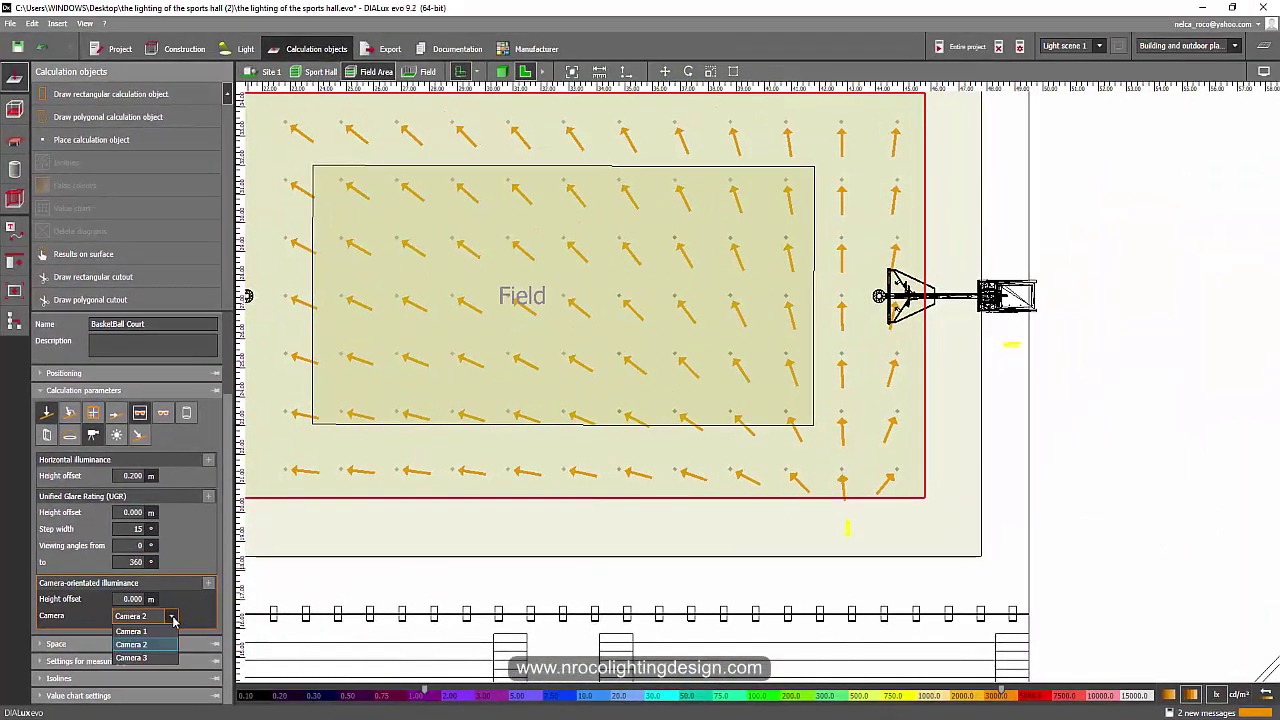
left_click(155, 658)
middle_click_drag(465, 497, 577, 551)
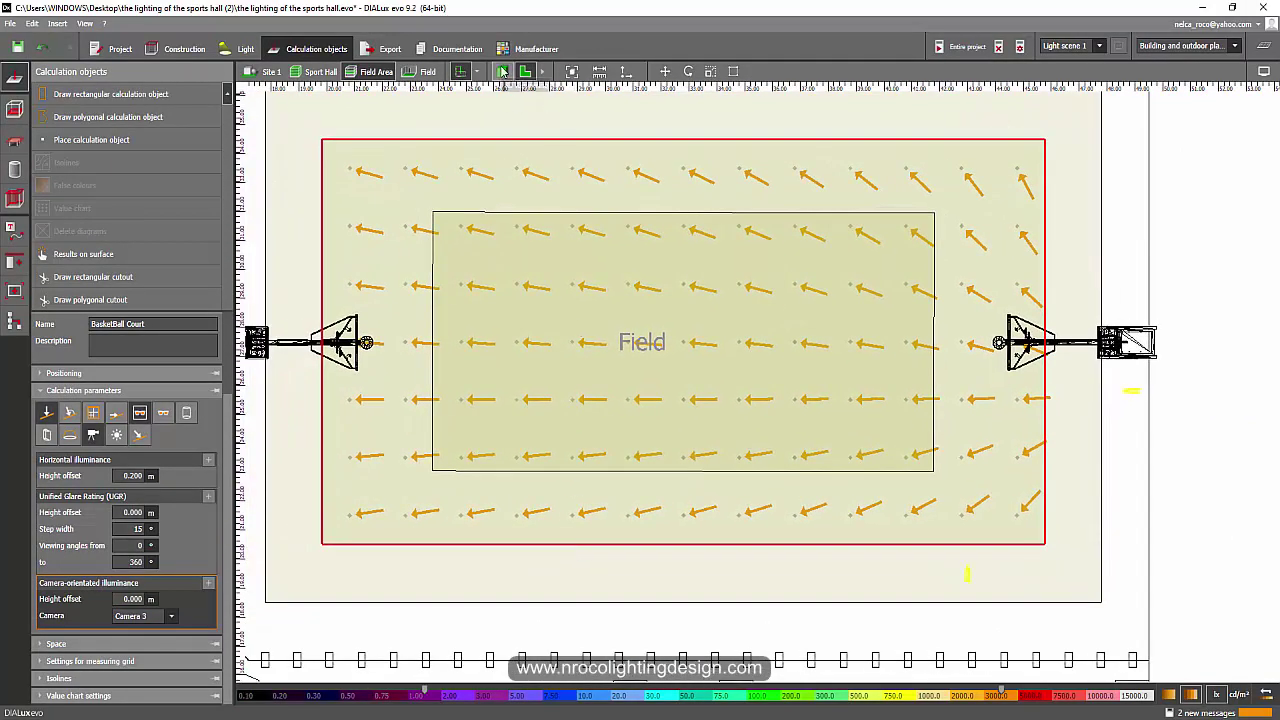
Examine how the calculation arrows point towards the selected camera in the 3D view and the floor plan
left_click(502, 71)
right_click_drag(721, 402, 526, 289)
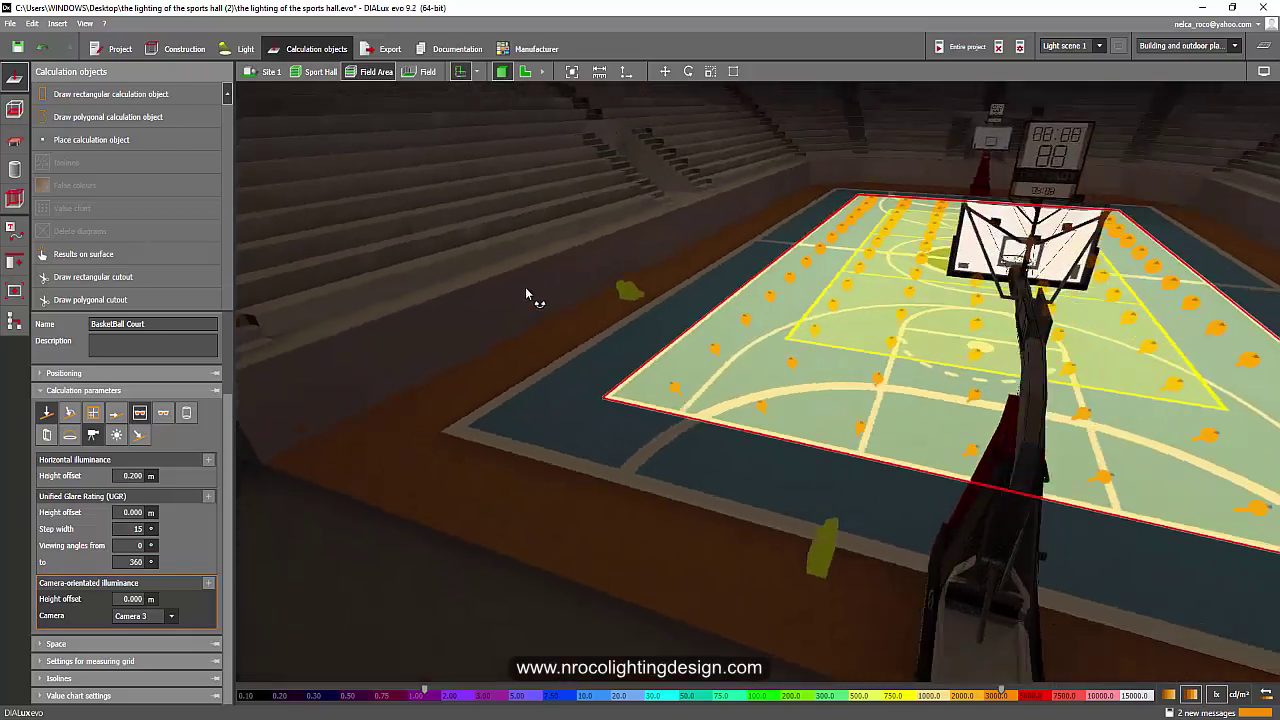
left_click_drag(527, 293, 792, 480)
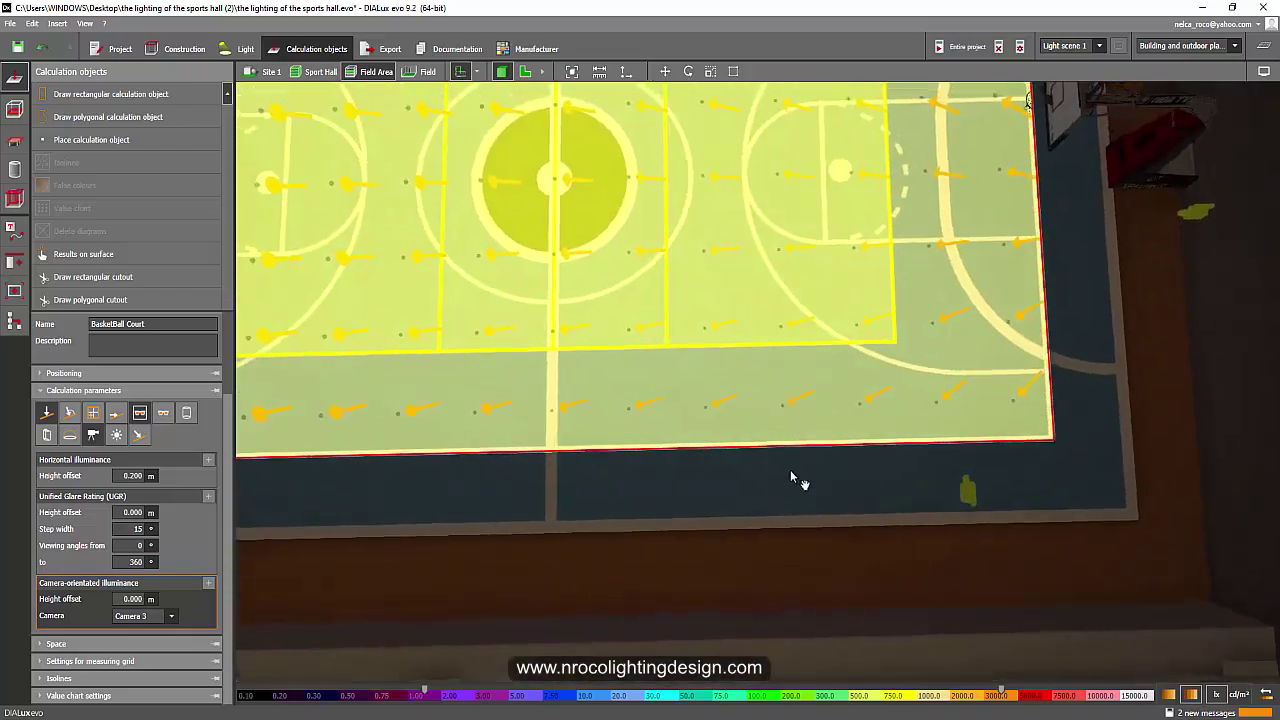
middle_click_drag(792, 477, 795, 474)
middle_click_drag(600, 264, 476, 278)
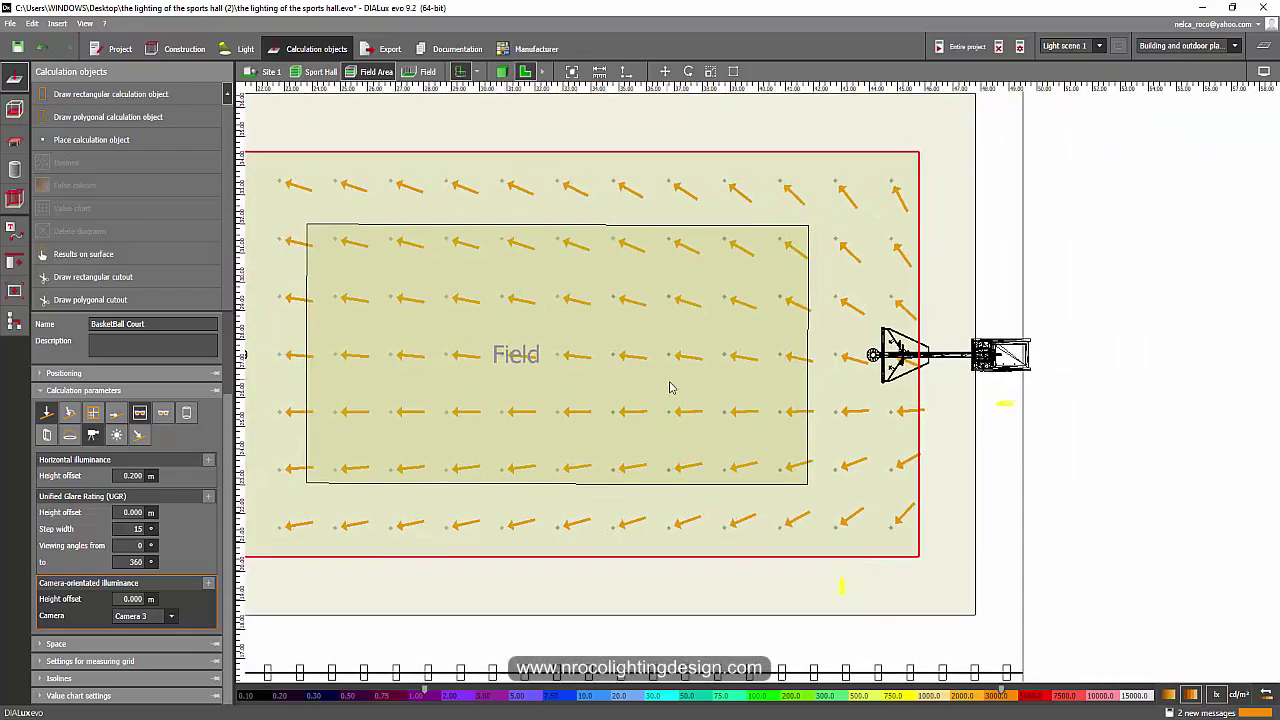
Examine the Camera 3 calculation arrows across the basketball court, first in the floor plan and again in the 3D rendering
middle_click_drag(671, 385, 700, 312)
middle_click_drag(622, 351, 681, 265)
scroll(646, 389, "down", 1)
middle_click_drag(633, 430, 675, 421)
scroll(694, 351, "up", 1)
scroll(692, 354, "down", 1)
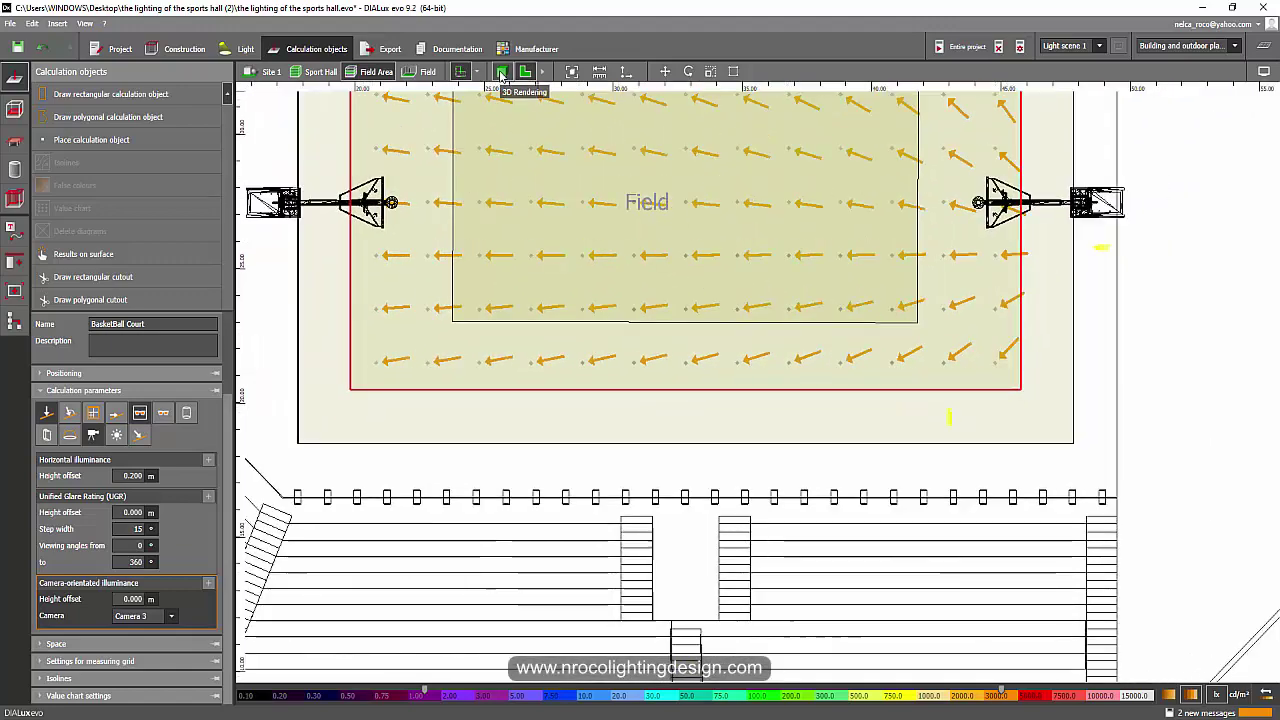
left_click(501, 72)
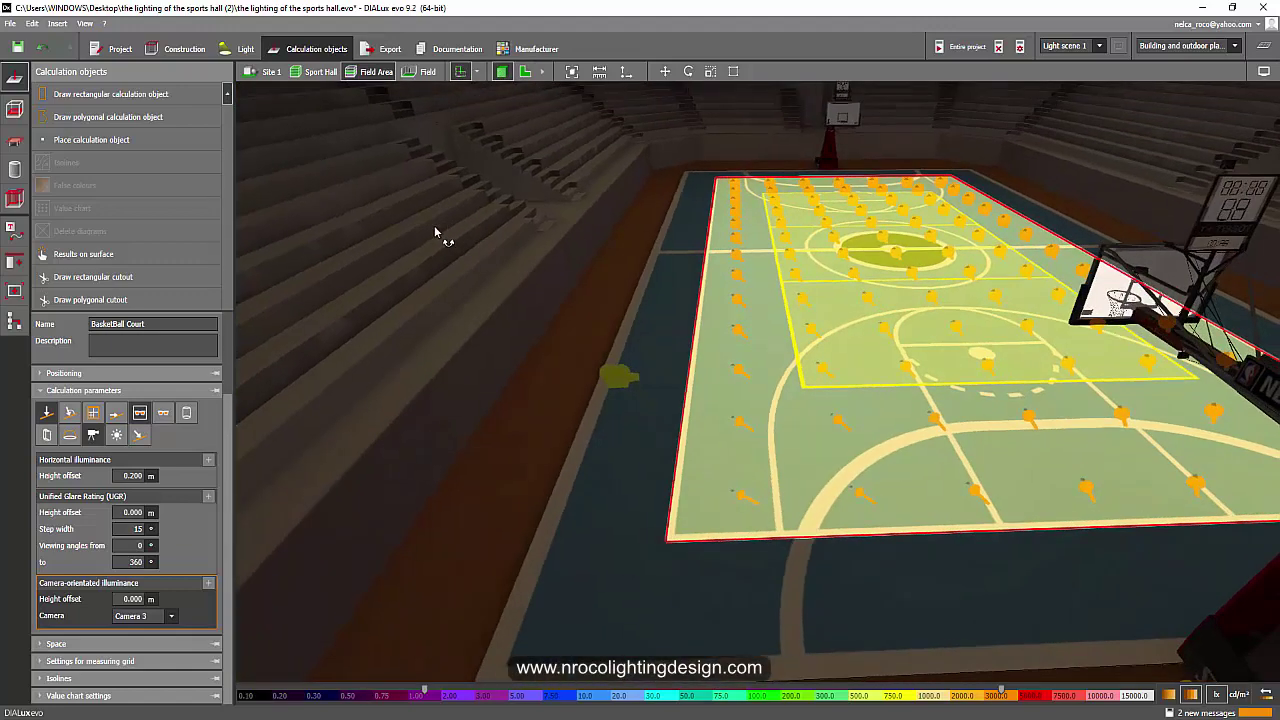
left_click_drag(435, 232, 522, 275)
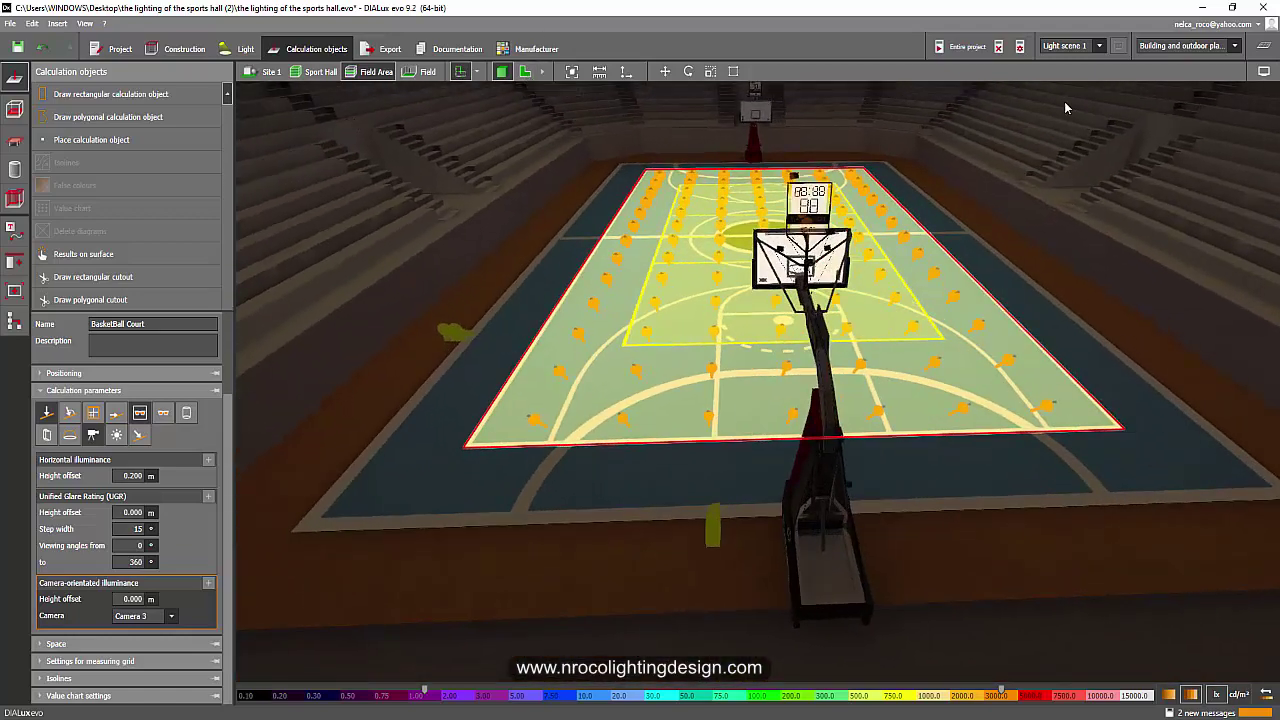
Check the camera-orientated illuminance entries of the courts in the results overview and hide the overview again
left_click(1264, 70)
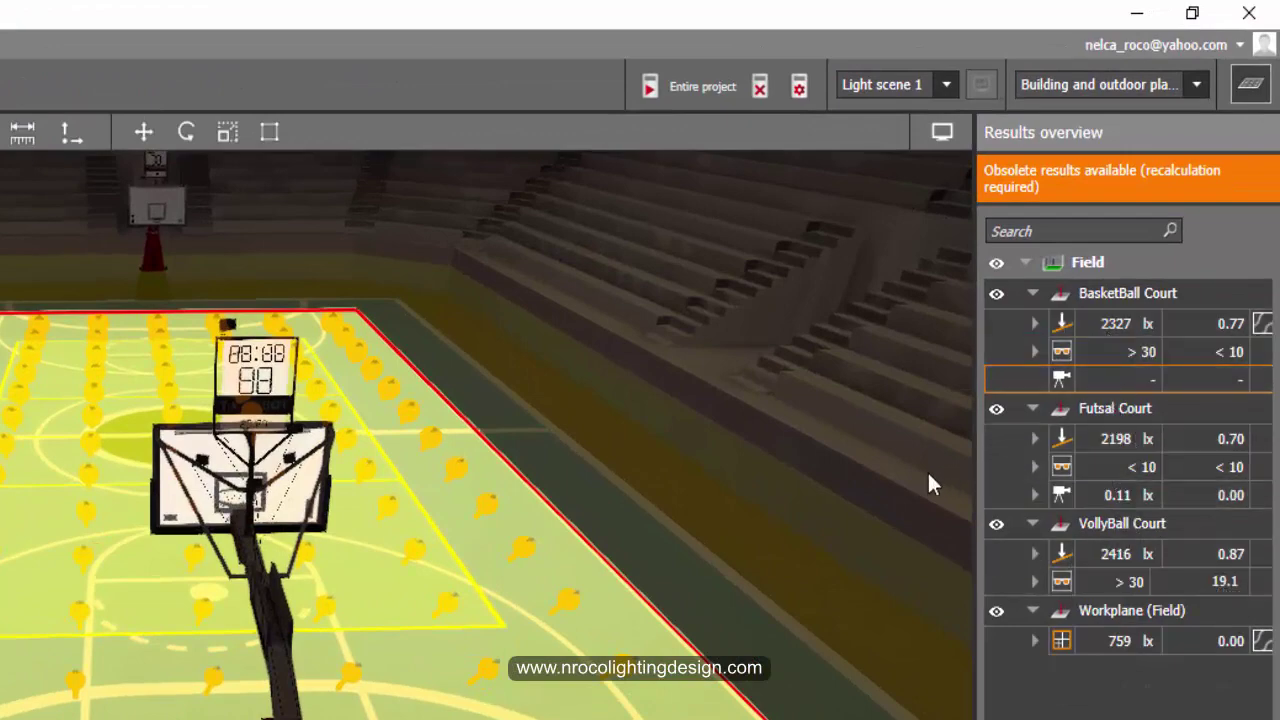
left_click_drag(701, 495, 441, 528)
left_click_drag(16, 490, 147, 518)
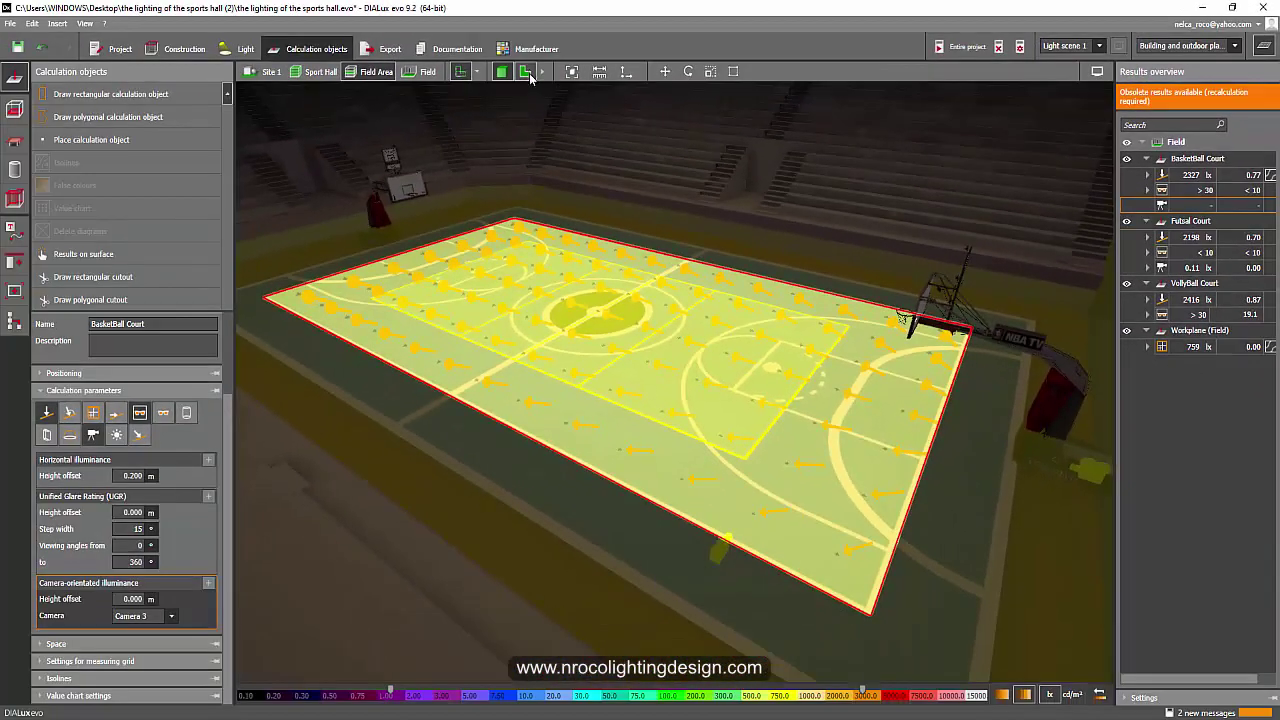
left_click(526, 72)
left_click(1048, 510)
scroll(1020, 473, "up", 2)
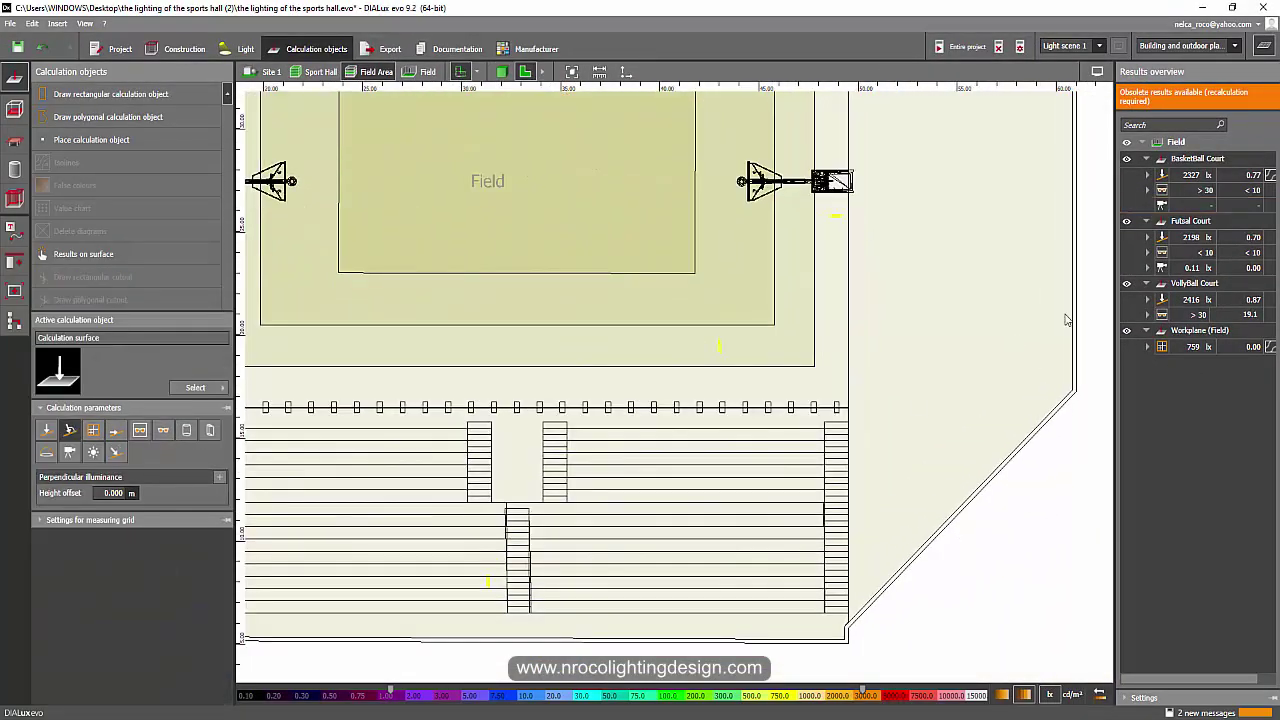
left_click(1264, 47)
Choose Camera as the active calculation object to place
middle_click_drag(300, 379, 397, 341)
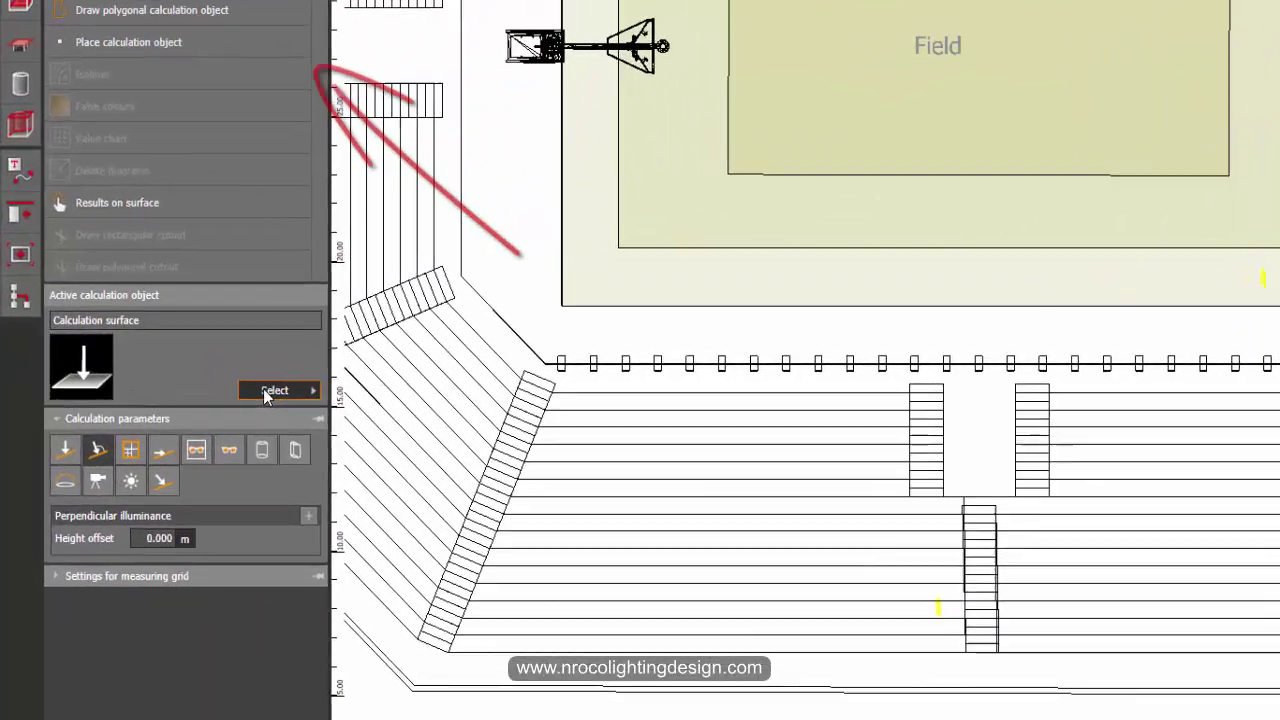
left_click(190, 388)
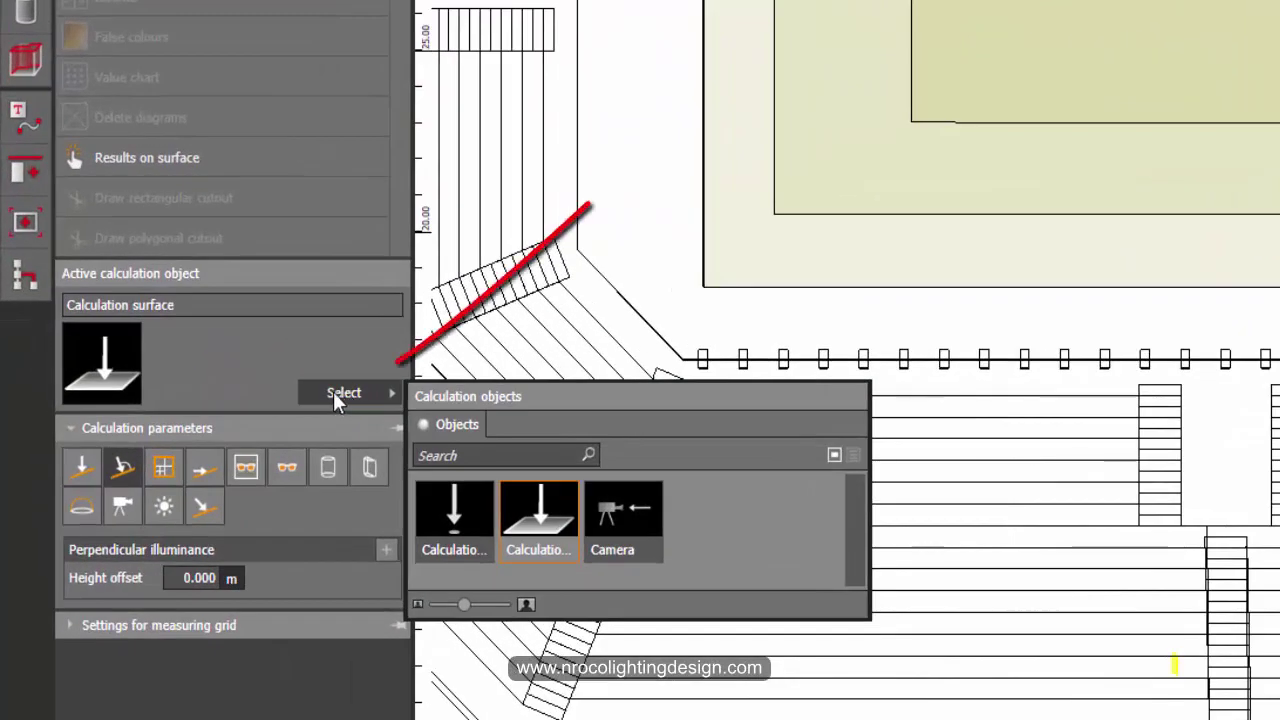
left_click(611, 507)
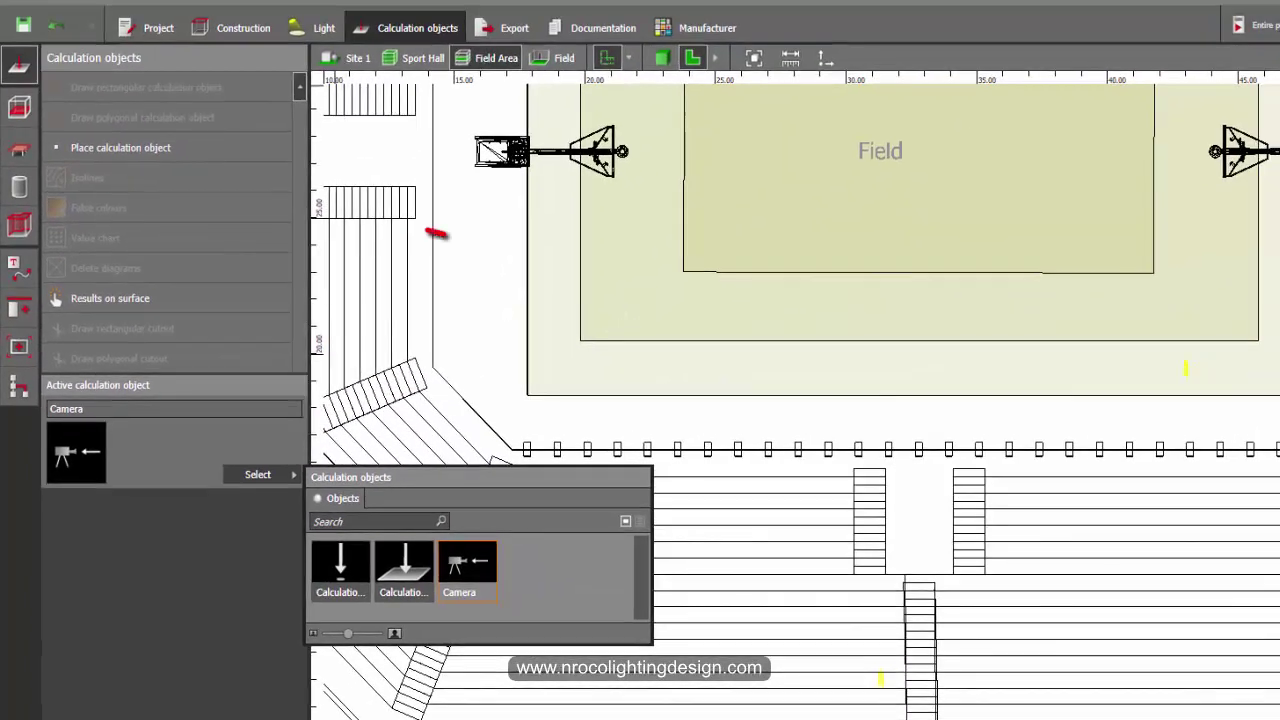
left_click(1174, 540)
middle_click_drag(1230, 491, 1156, 340)
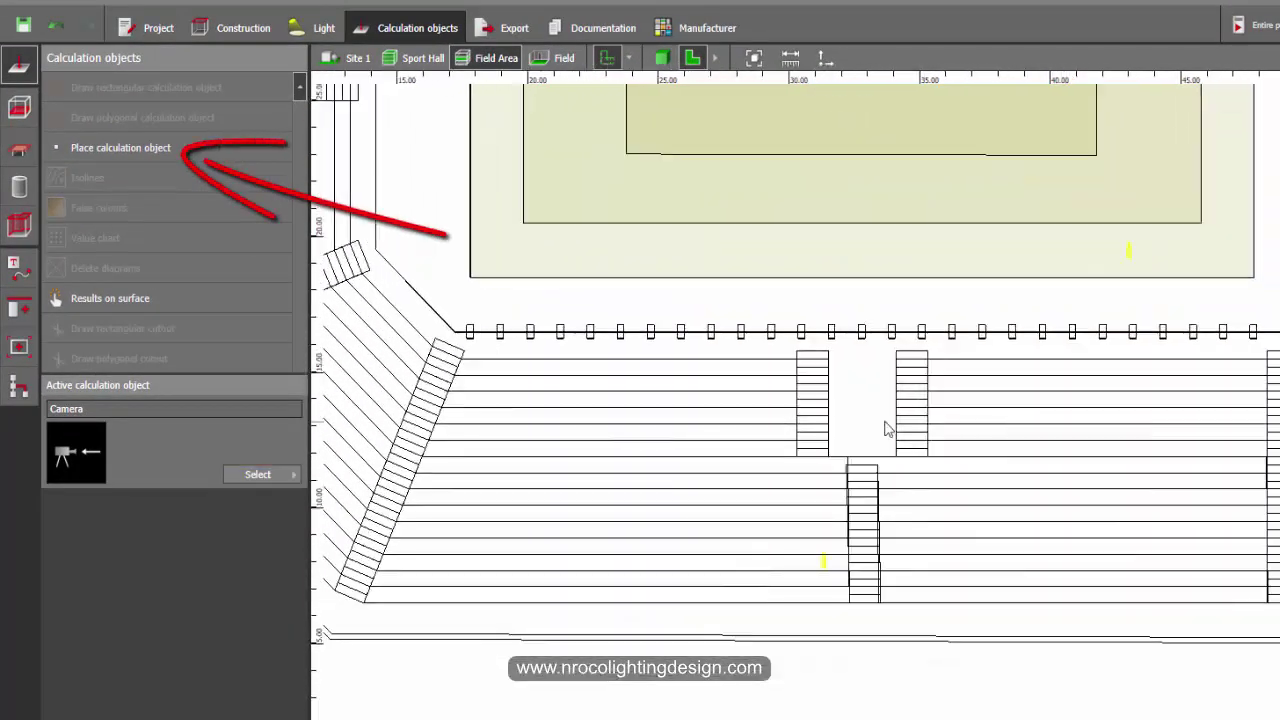
Place a camera in the lower stand beside the central stair, across the stair from the existing camera
left_click(120, 147)
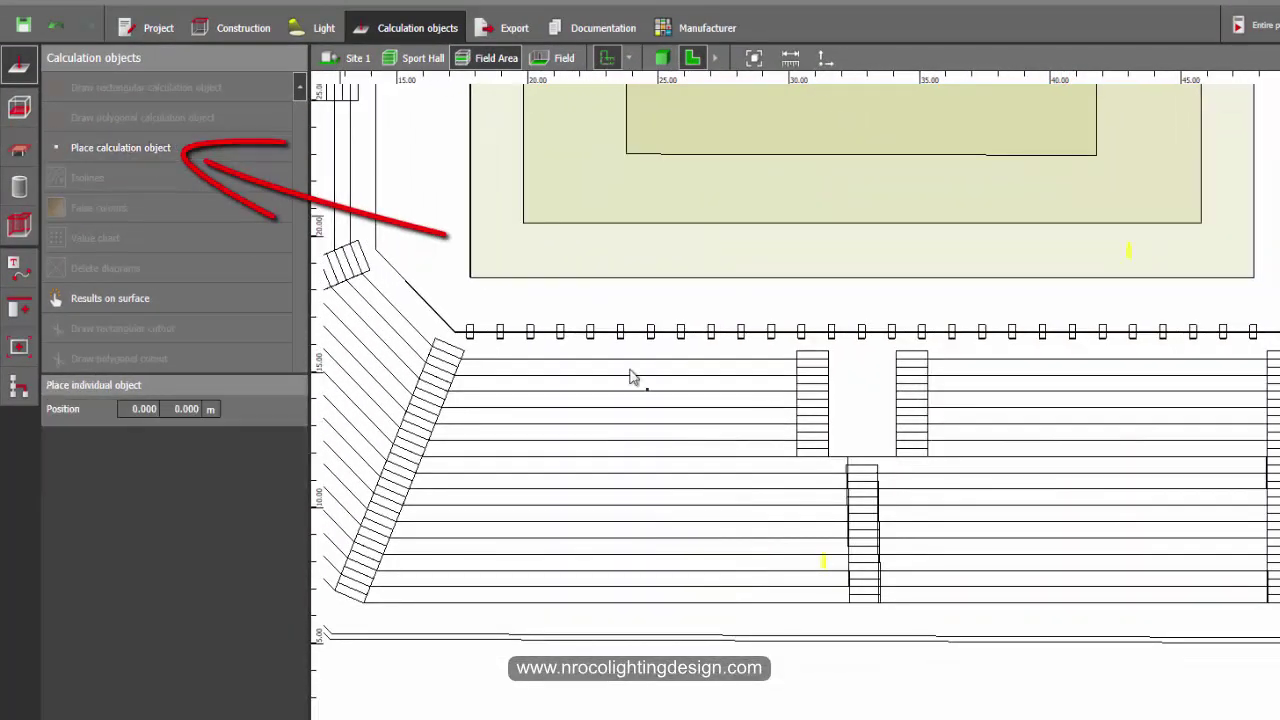
scroll(866, 562, "up", 3)
scroll(852, 576, "up", 4)
middle_click_drag(943, 561, 803, 568)
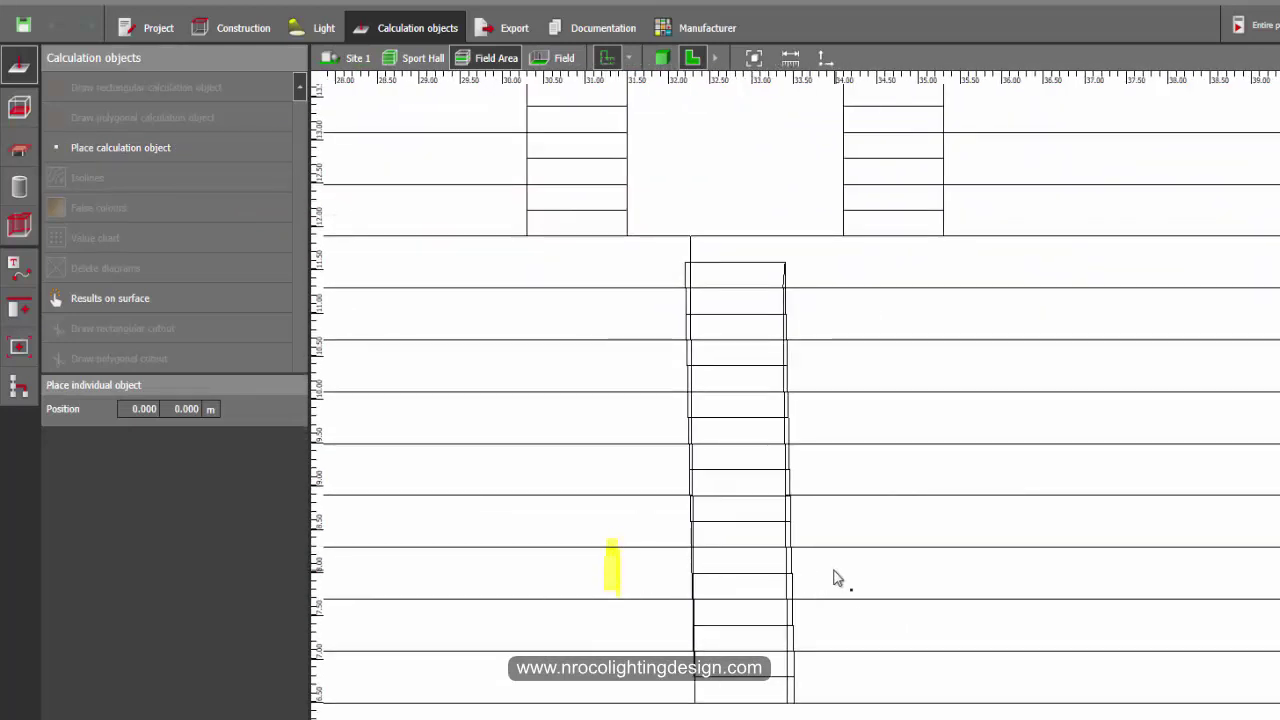
left_click(834, 589)
scroll(924, 537, "down", 2)
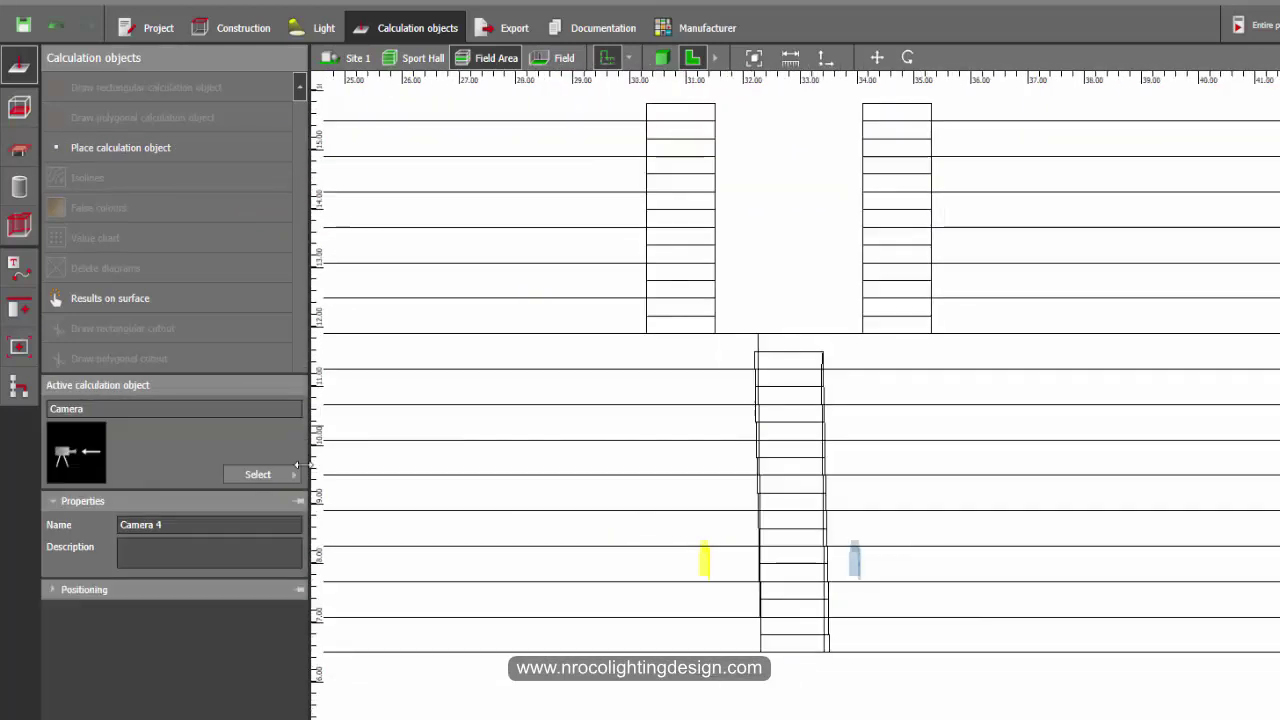
left_click(168, 525)
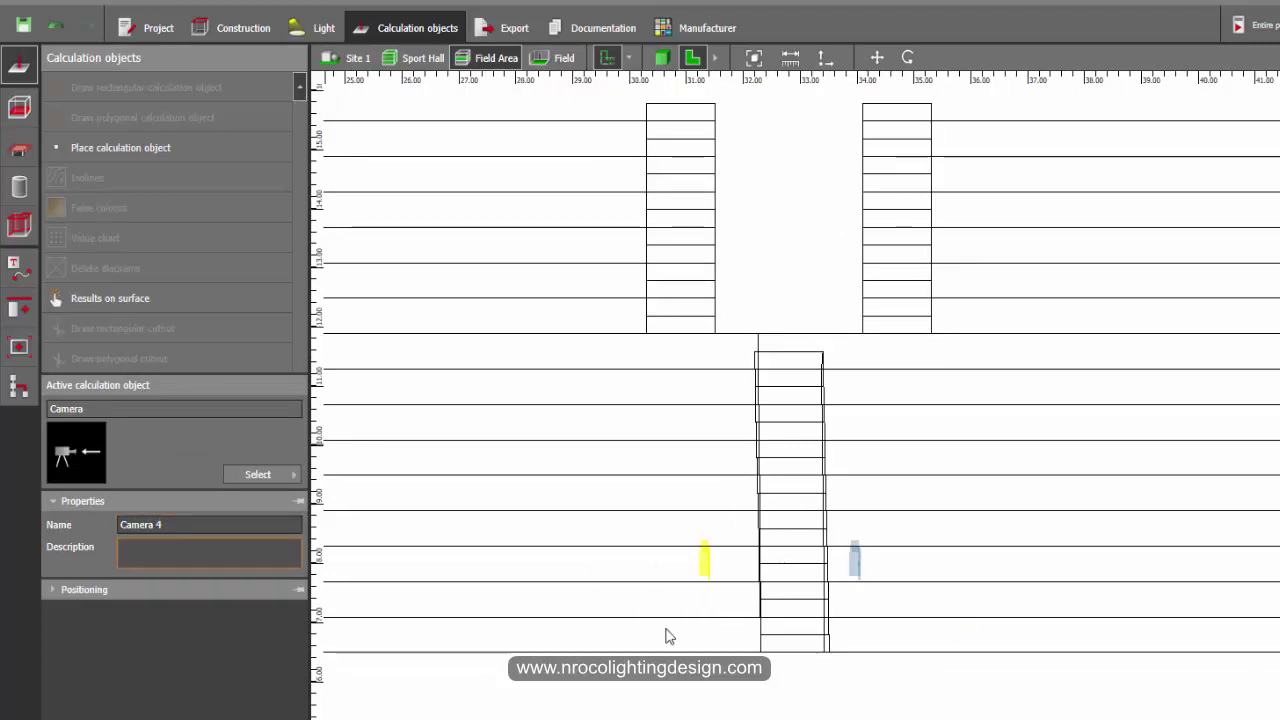
scroll(837, 580, "down", 2)
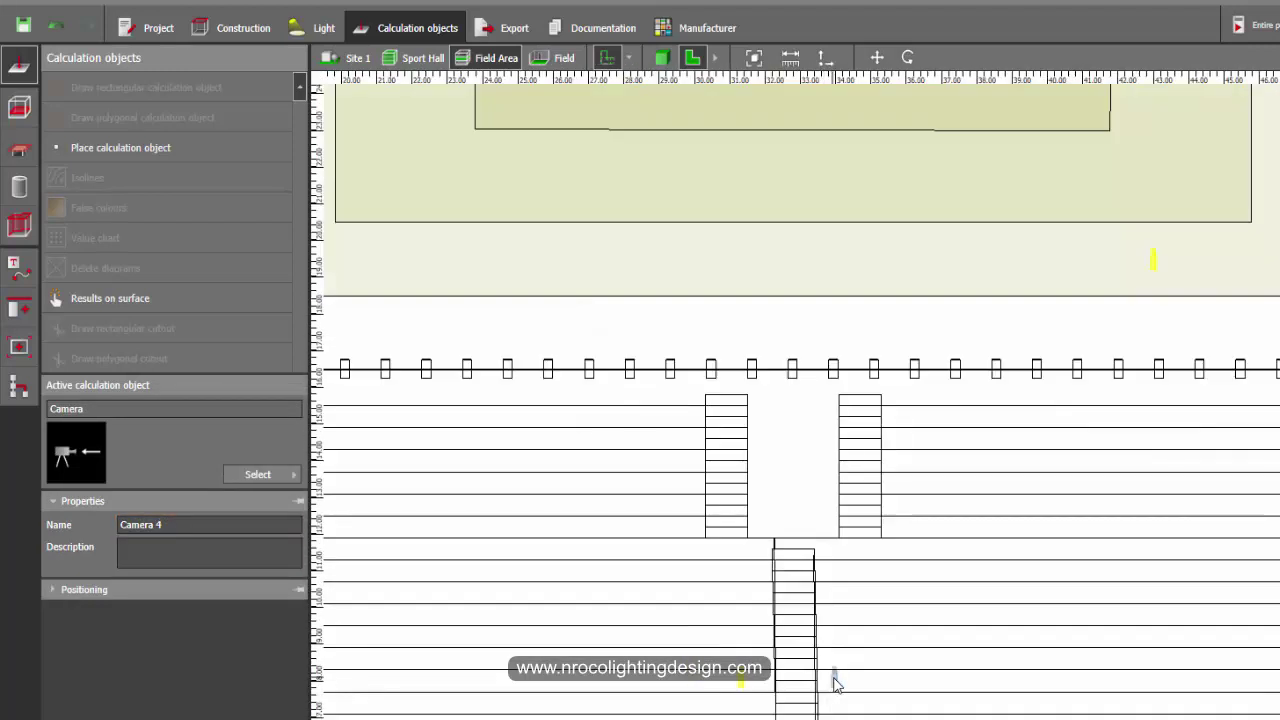
Move Camera 4 to the opposite stand in the floor plan, just beside its central stair
right_click(836, 683)
left_click(920, 441)
scroll(905, 510, "down", 2)
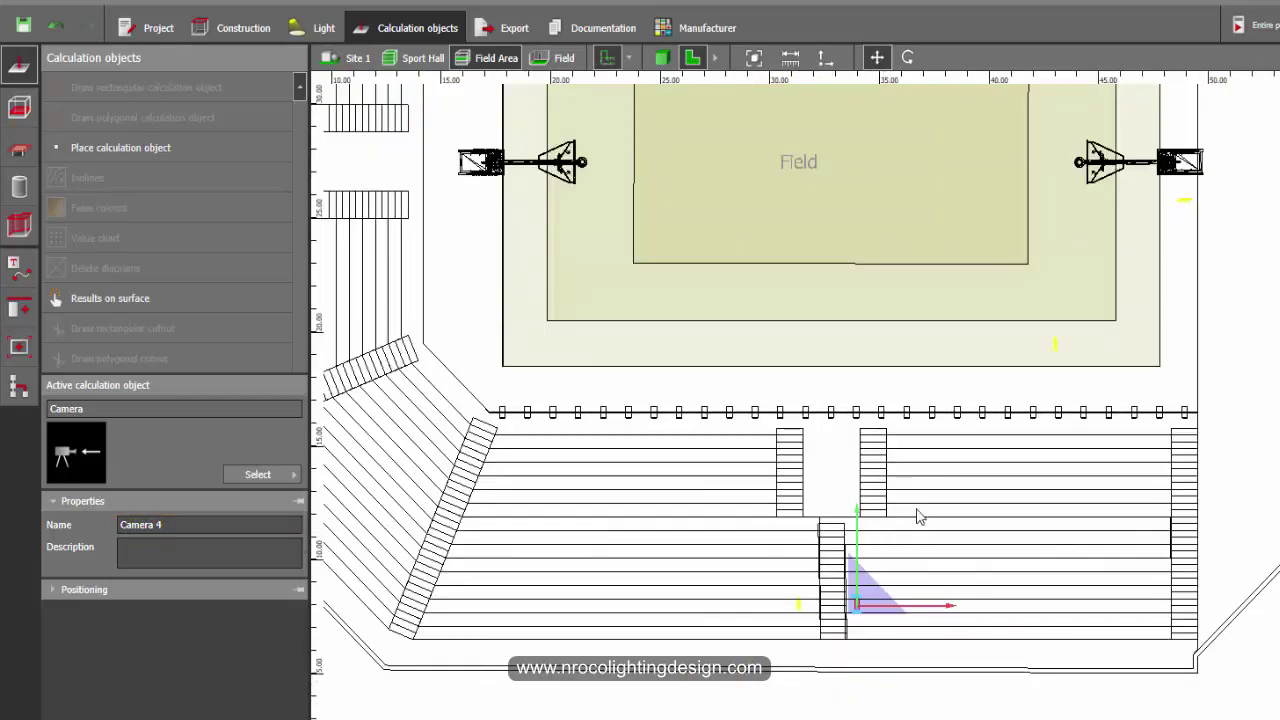
middle_click_drag(857, 605, 837, 719)
left_click_drag(837, 719, 768, 117)
middle_click_drag(768, 117, 837, 586)
left_click_drag(837, 586, 853, 337)
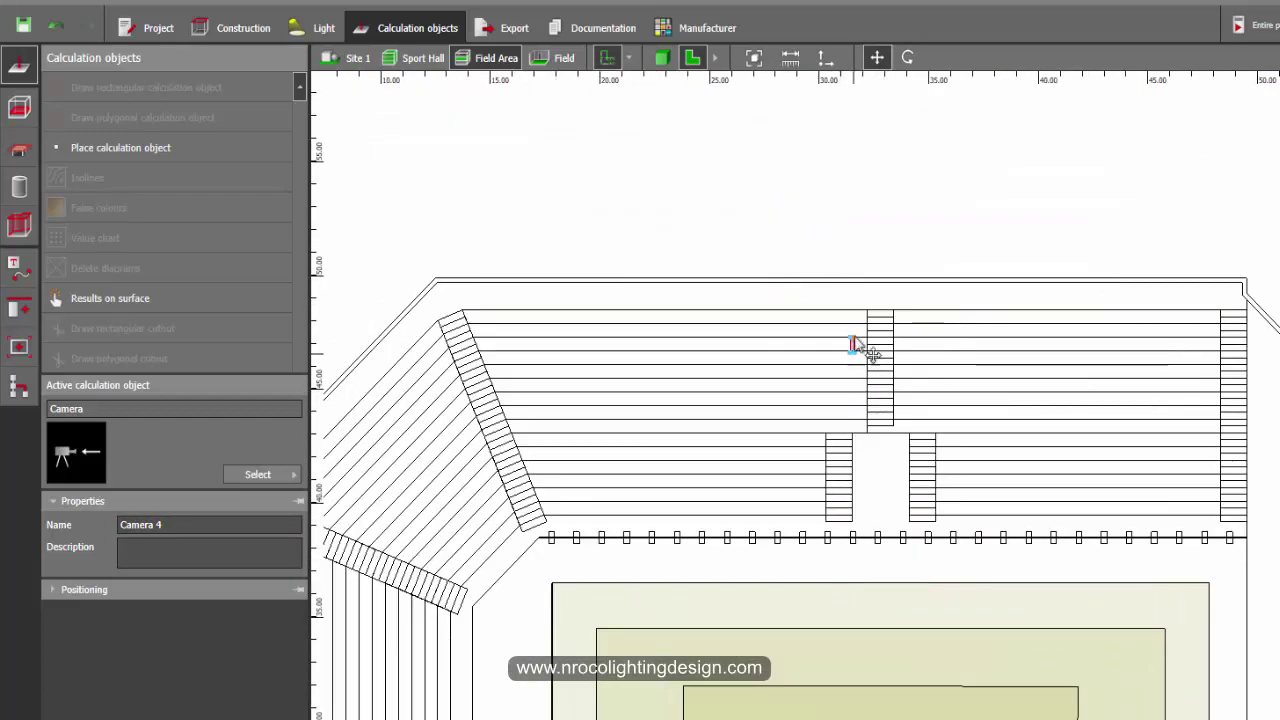
left_click(856, 343)
Shift Camera 4 about 1 m towards the field, to about X 31.39 m and Y 46.29 m
scroll(856, 321, "up", 3)
right_click(842, 344)
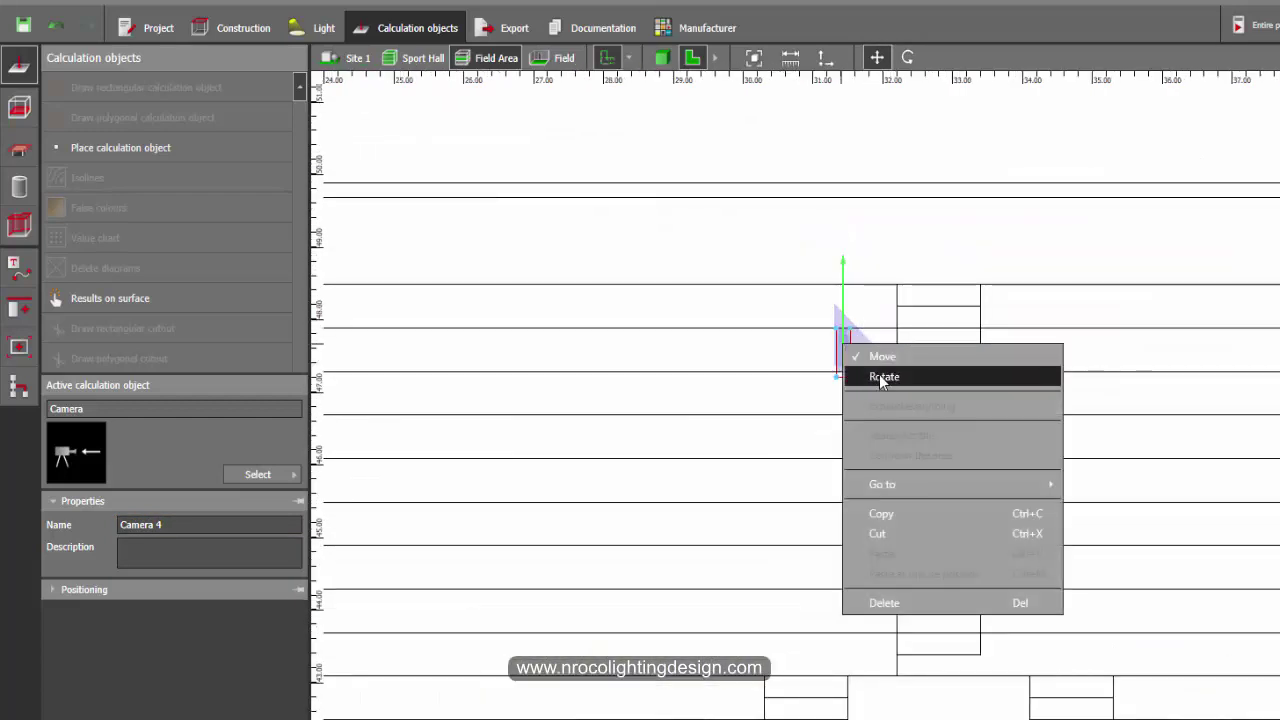
middle_click_drag(802, 438, 1004, 352)
scroll(963, 389, "down", 5)
middle_click_drag(946, 402, 930, 228)
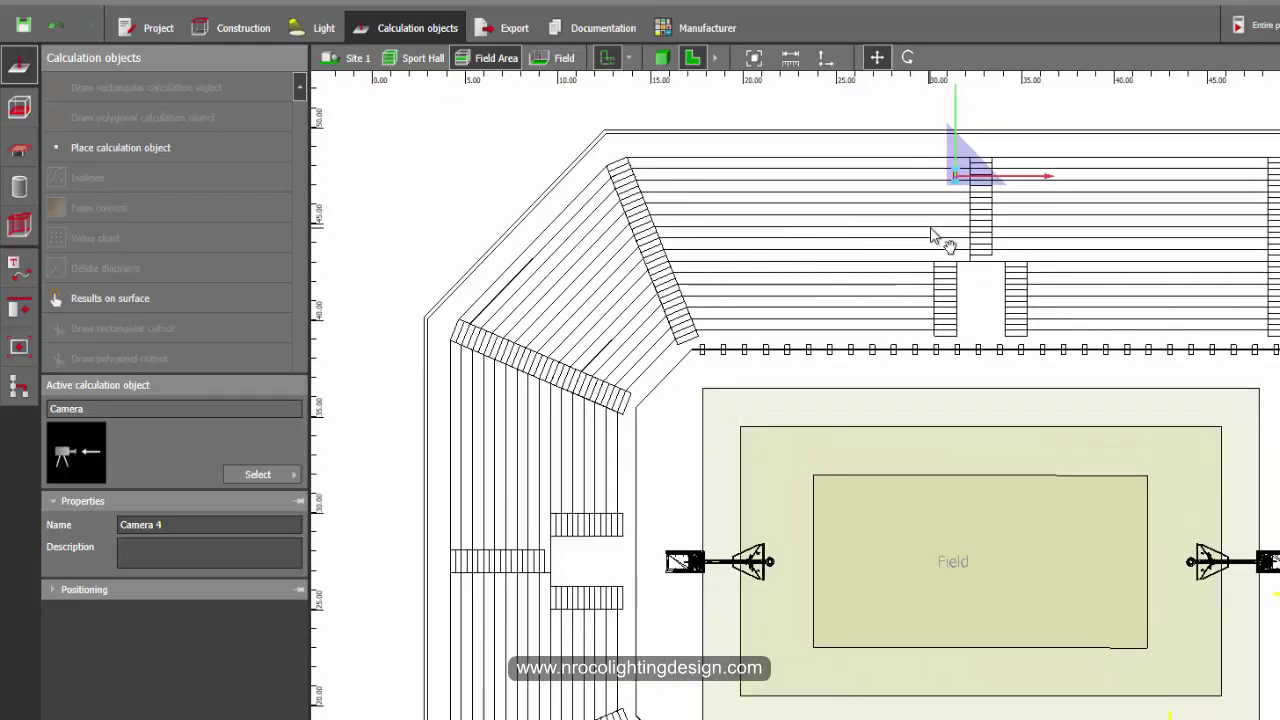
left_click_drag(938, 312, 910, 288)
middle_click_drag(901, 286, 898, 291)
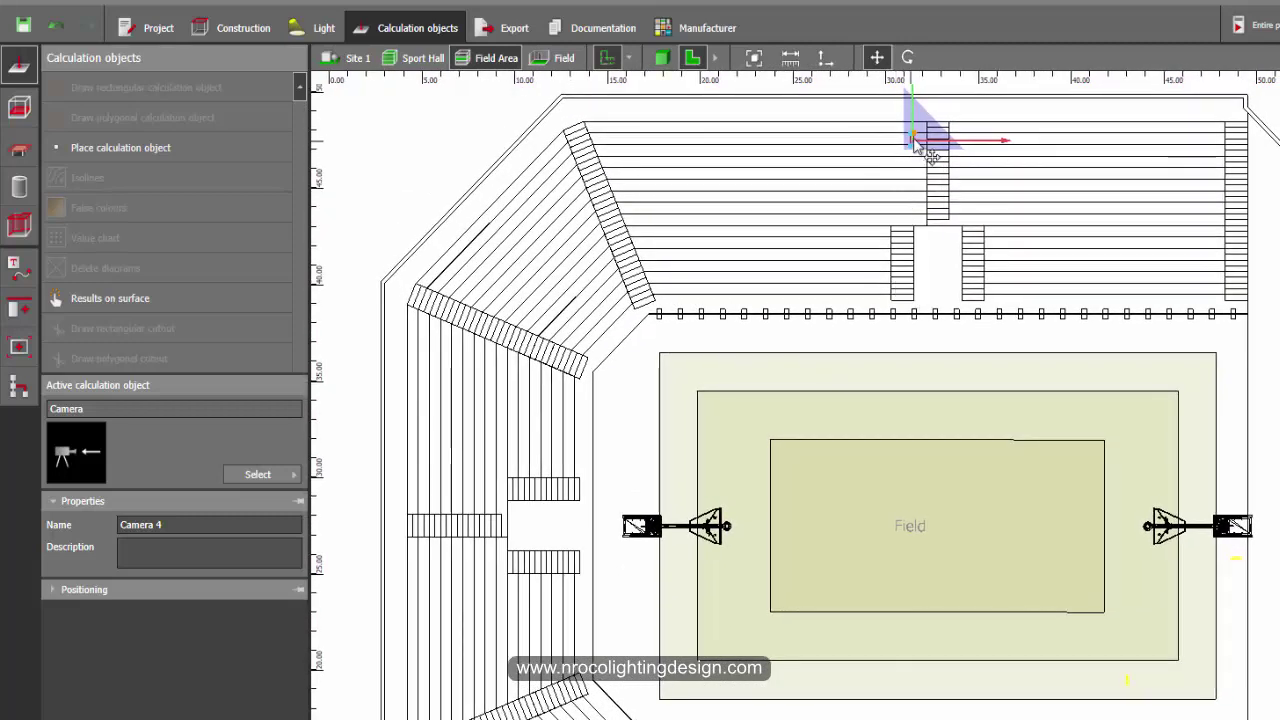
mouse_move(912, 140)
left_mouse_down()
mouse_move(898, 443)
mouse_move(920, 668)
mouse_move(940, 680)
mouse_move(922, 147)
mouse_move(918, 160)
left_mouse_up()
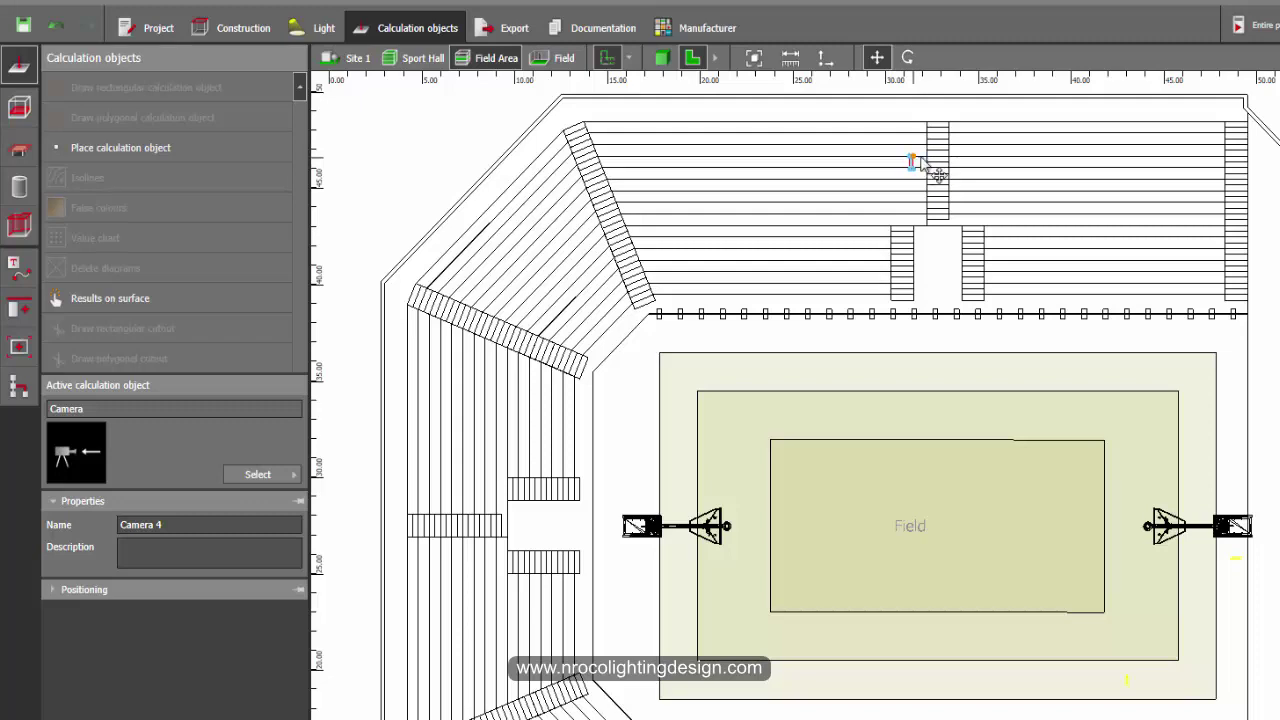
Rotate Camera 4 by 180° about its vertical axis in the floor plan
middle_click_drag(918, 160, 871, 434)
scroll(871, 440, "up", 5)
right_click(863, 436)
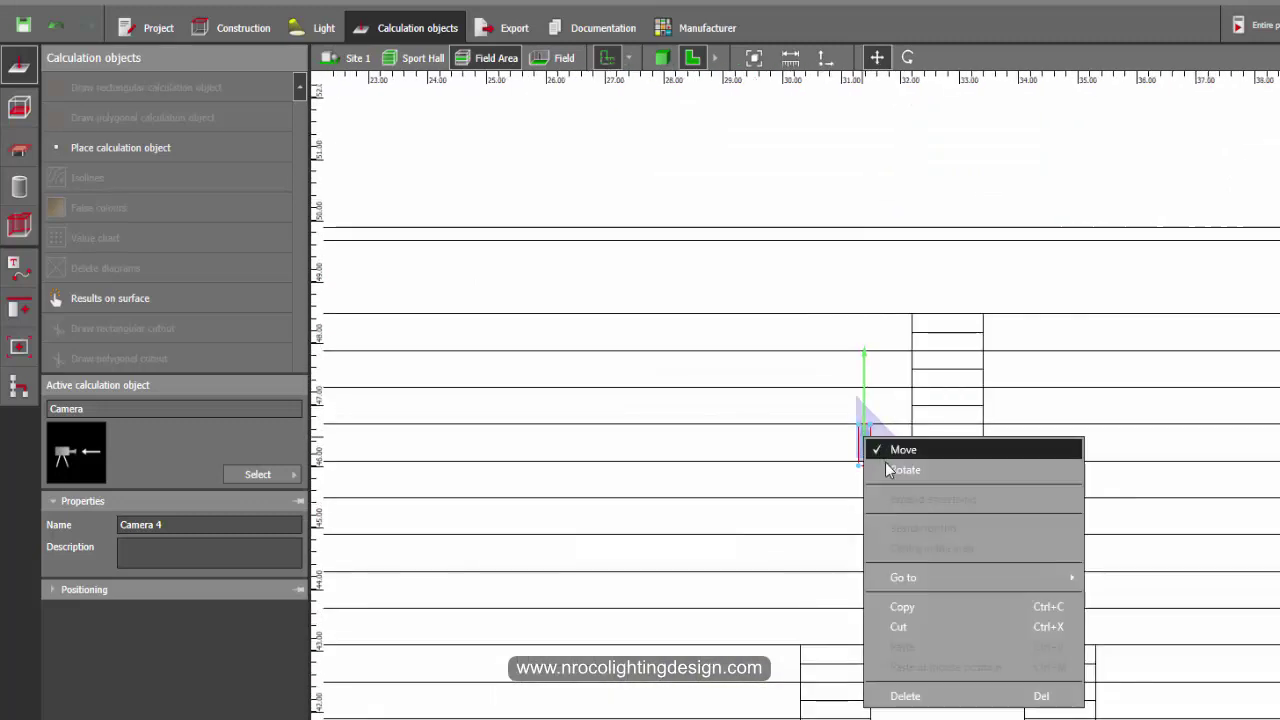
left_click(940, 470)
left_click_drag(968, 452, 739, 454)
scroll(860, 430, "up", 1)
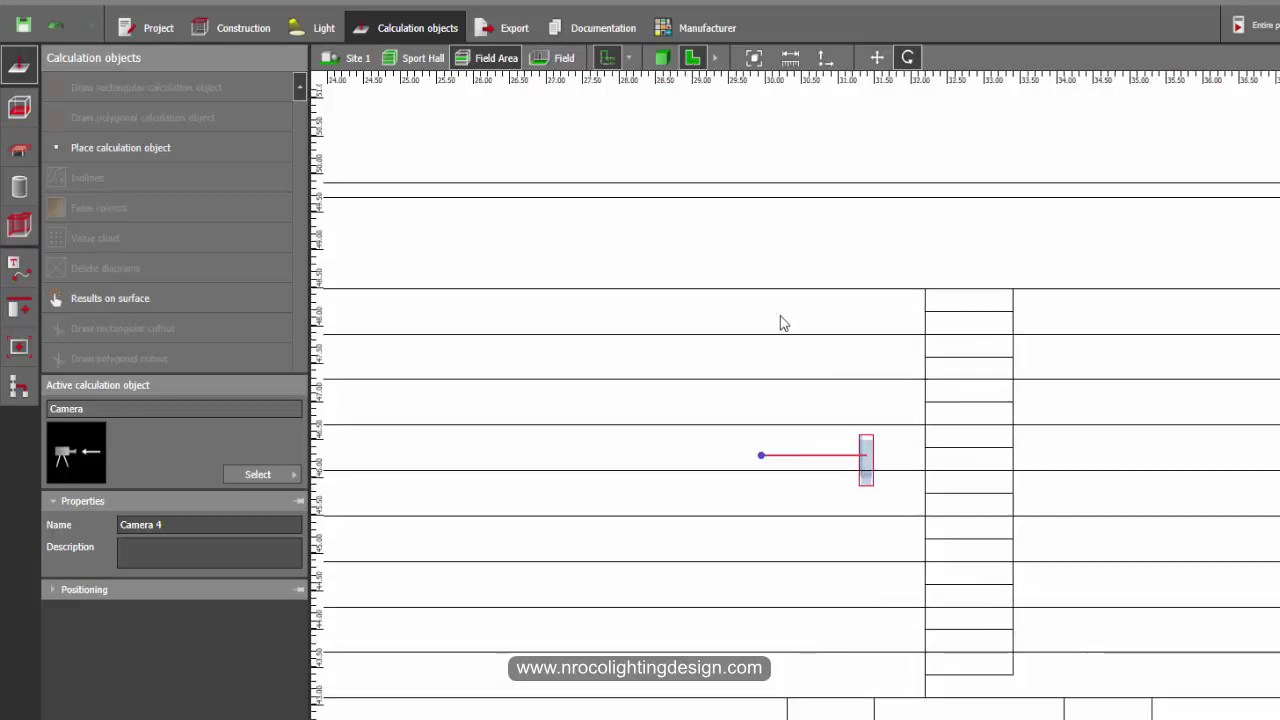
Set the height position of Camera 4 to 7 m, checking its place above the stand in 3D
left_click(54, 592)
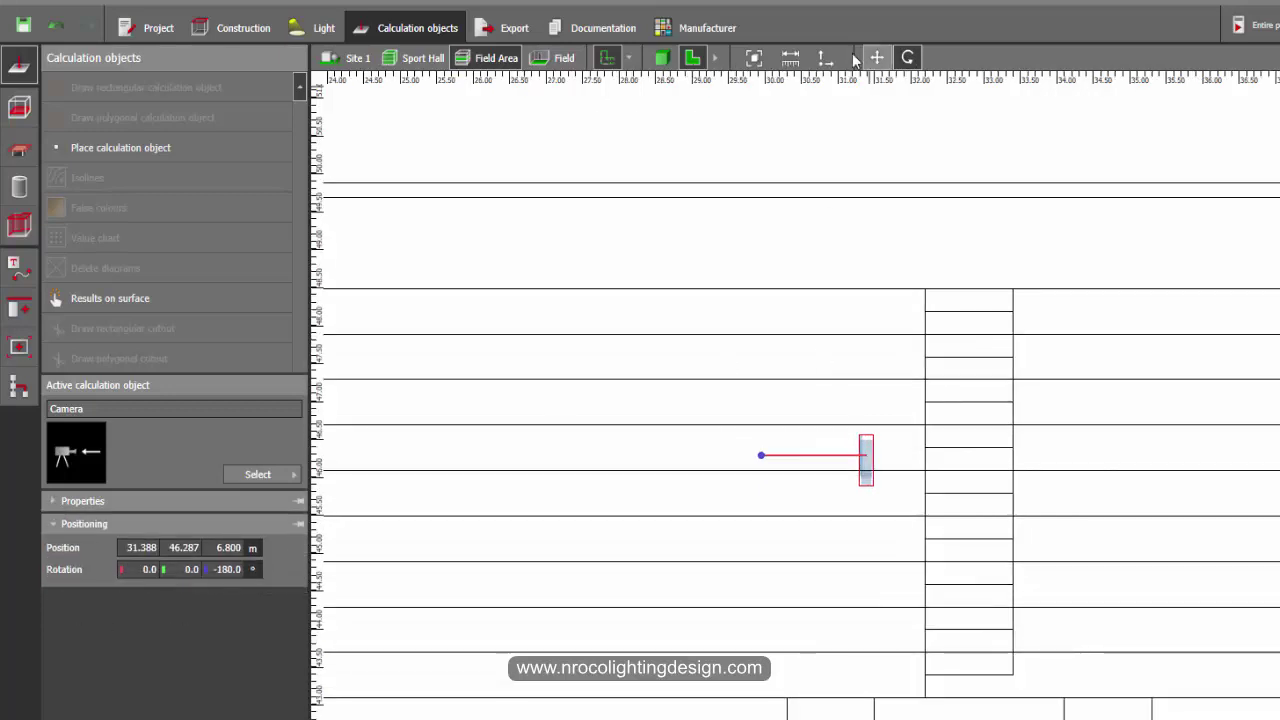
left_click(662, 62)
right_click_drag(711, 392, 829, 636)
scroll(984, 351, "up", 4)
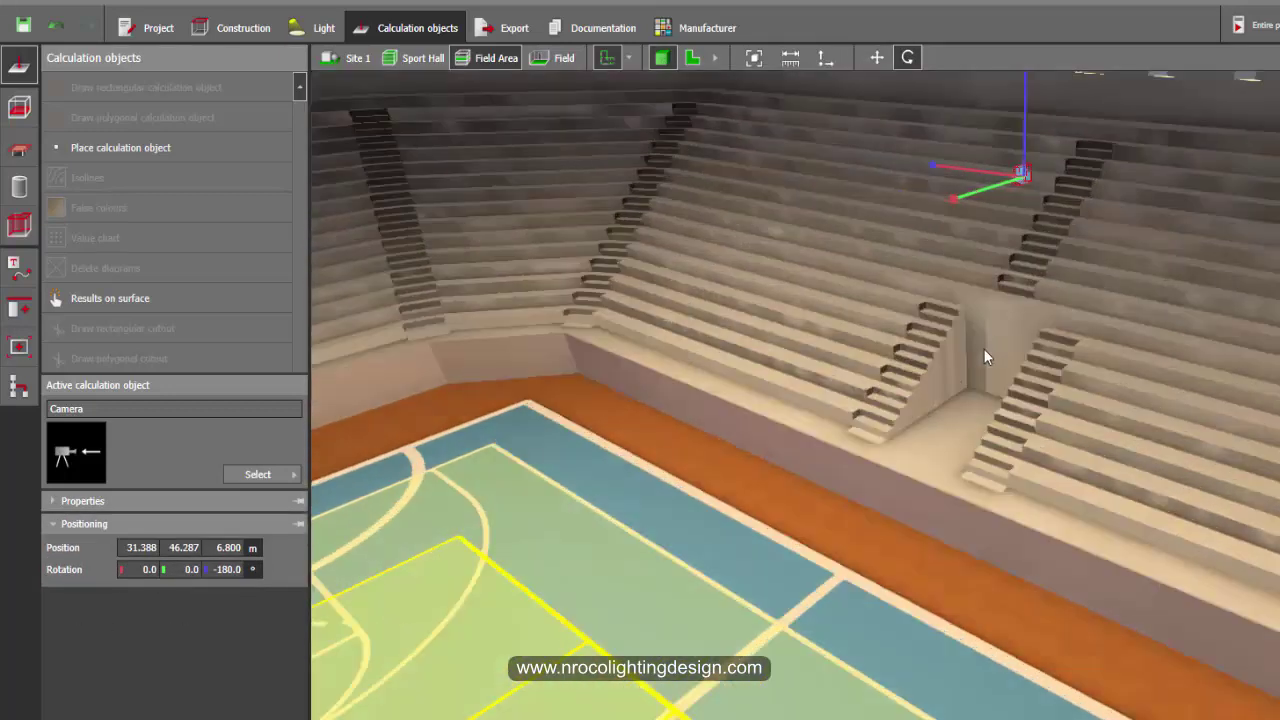
right_click_drag(977, 362, 1065, 460)
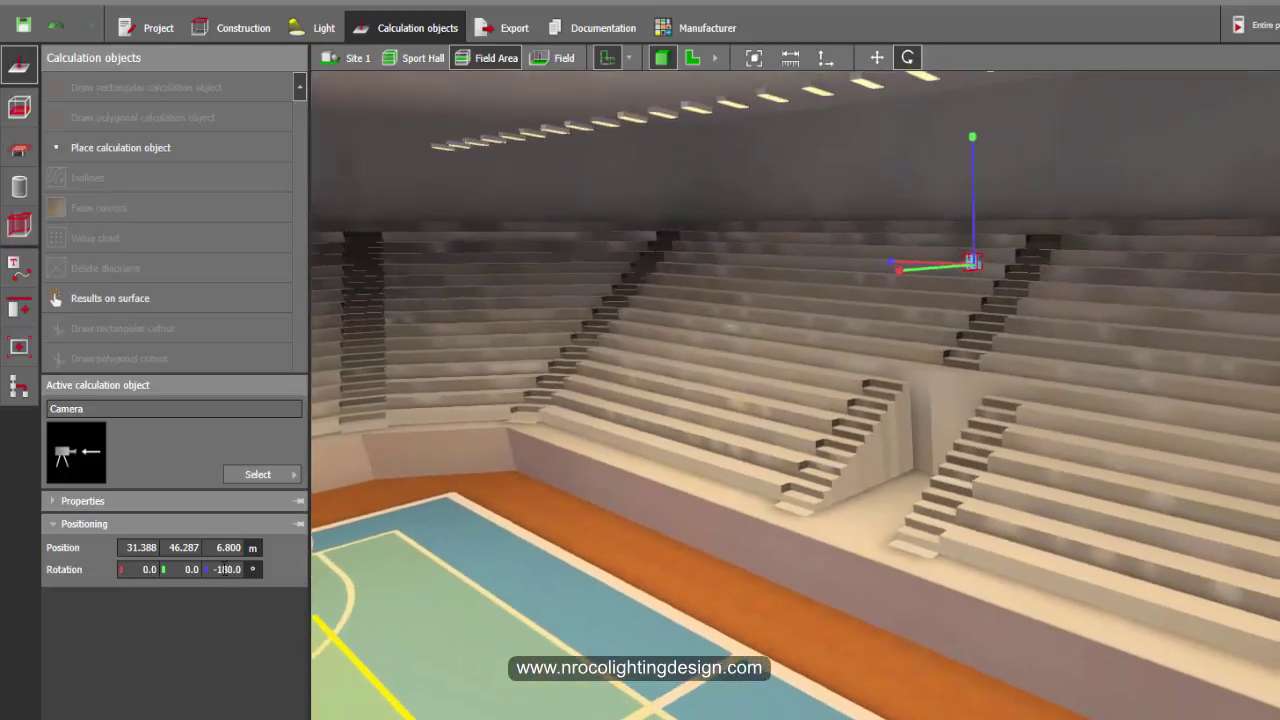
type("7")
key("Return")
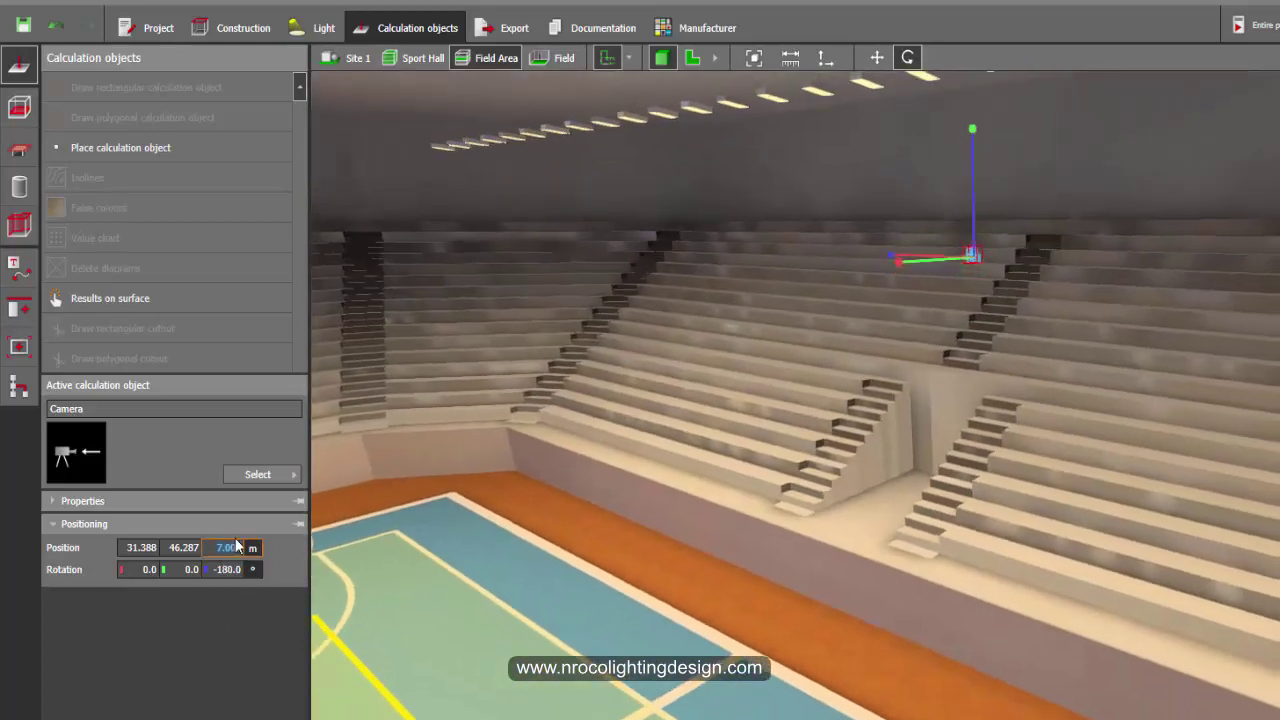
Move Camera 4 slightly away from the field to about X 31.49 m and Y 46.81 m, and check it in 3D
left_click_drag(975, 521, 546, 485)
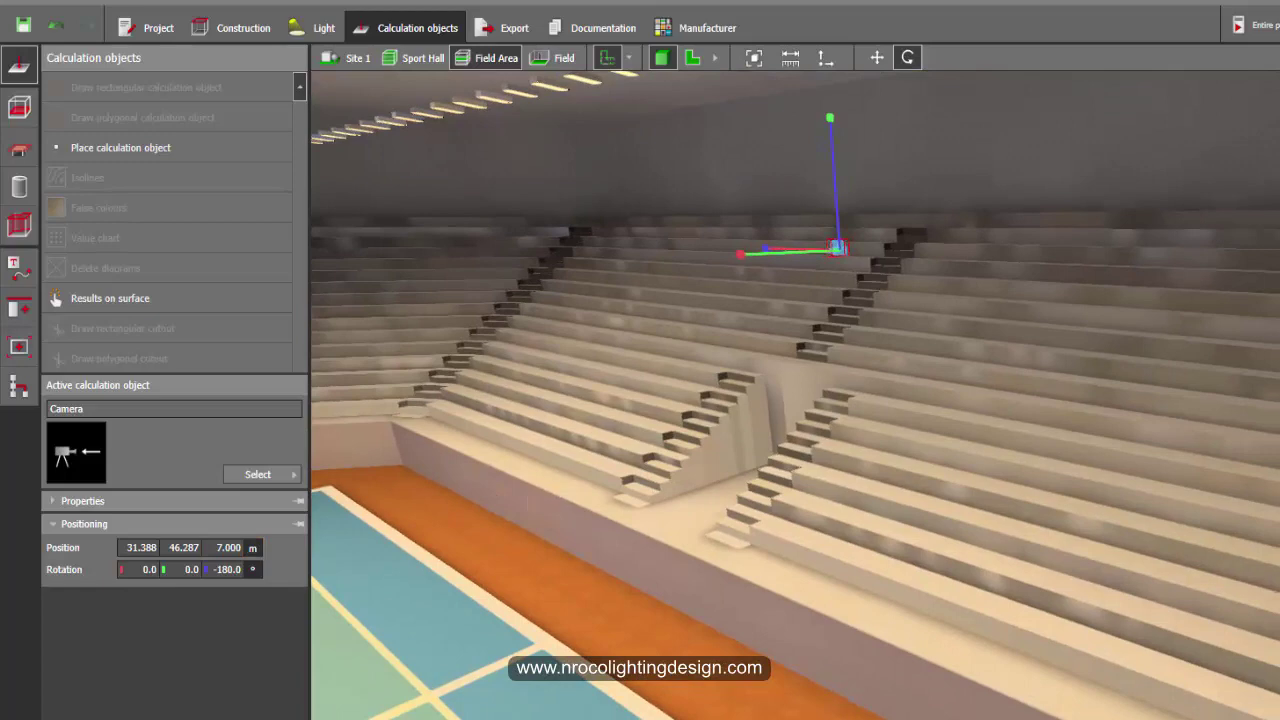
left_click(692, 58)
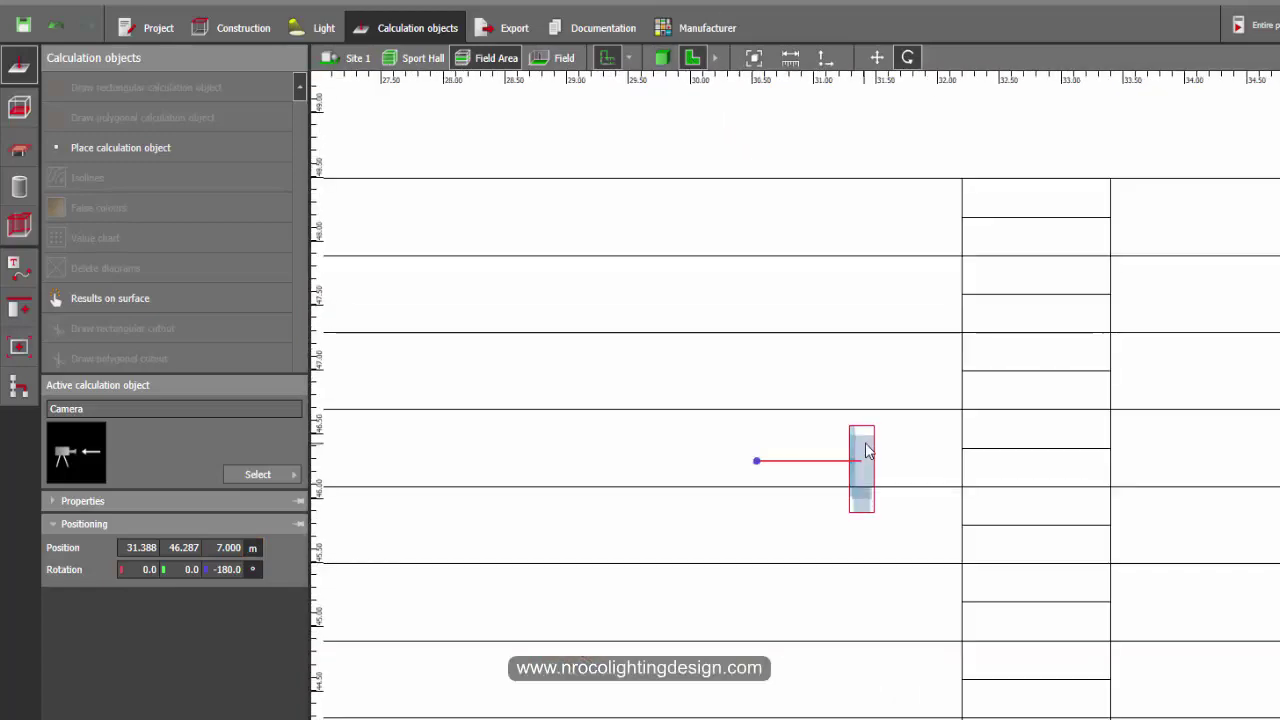
right_click(882, 458)
left_click(882, 460)
scroll(882, 462, "down", 2)
left_click_drag(876, 456, 884, 416)
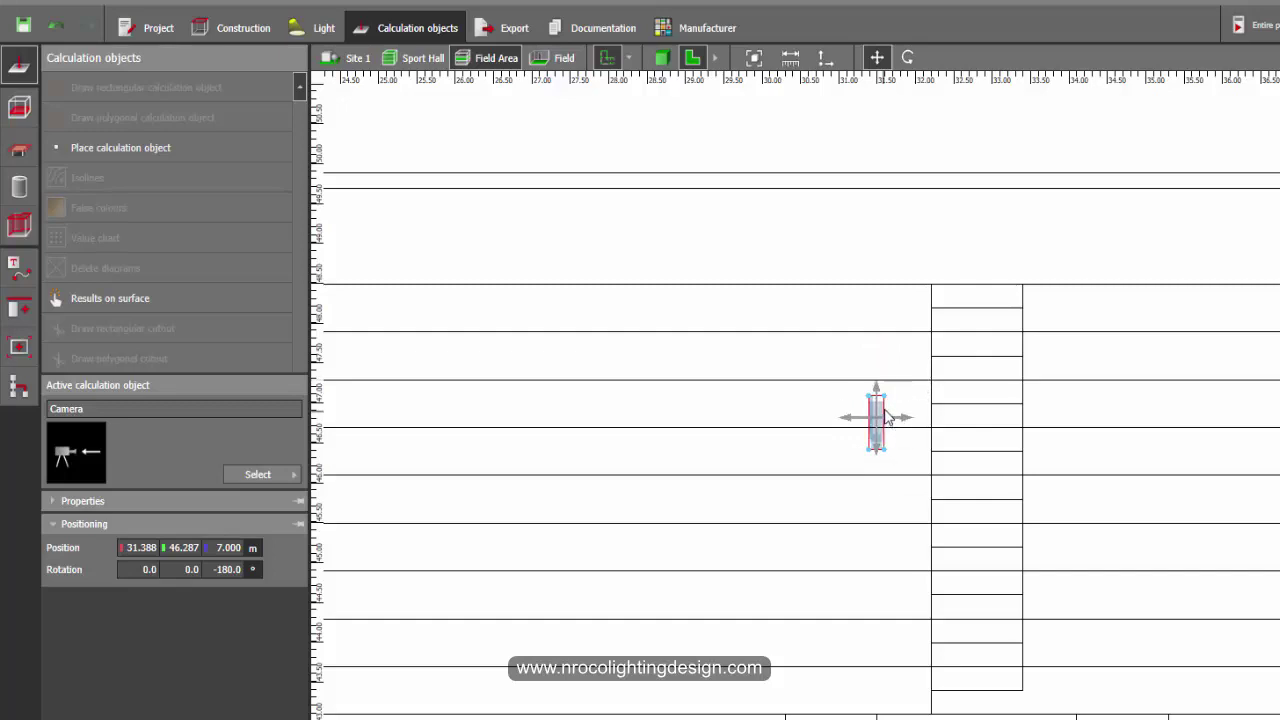
left_click(661, 58)
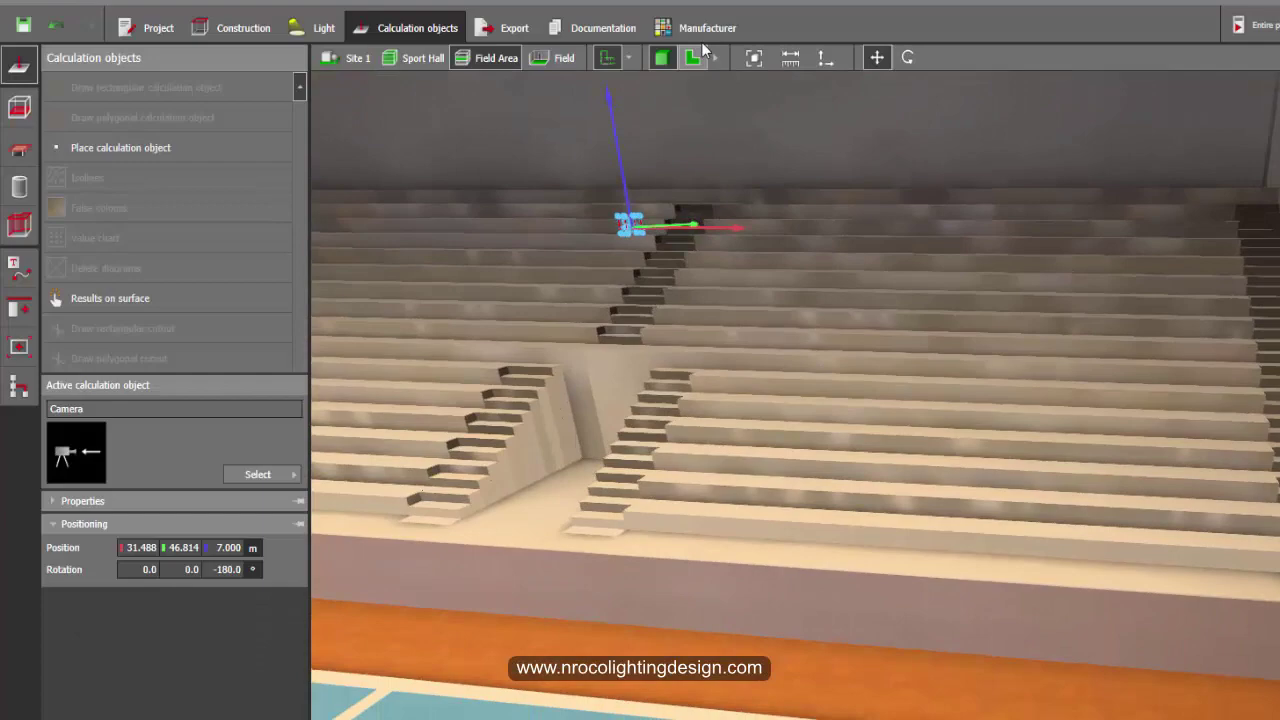
Examine the camera positions and the surroundings of the field in the floor plan
scroll(810, 472, "down", 5)
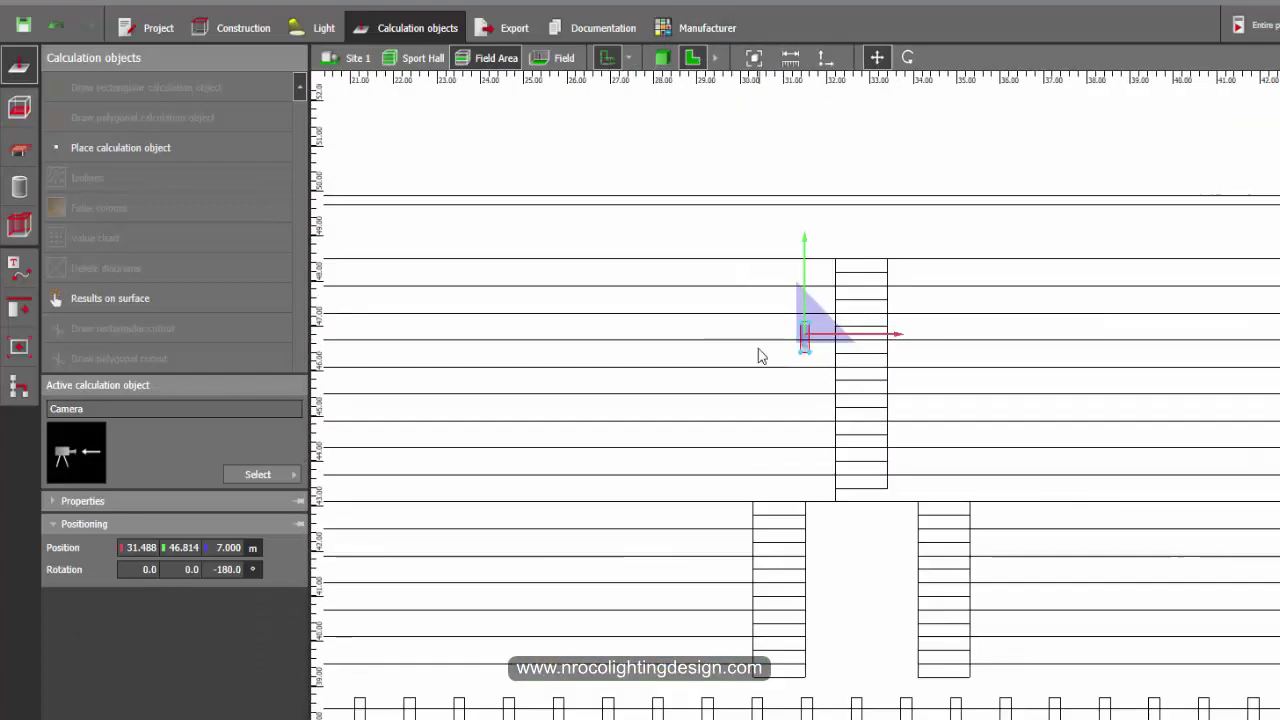
scroll(757, 354, "down", 3)
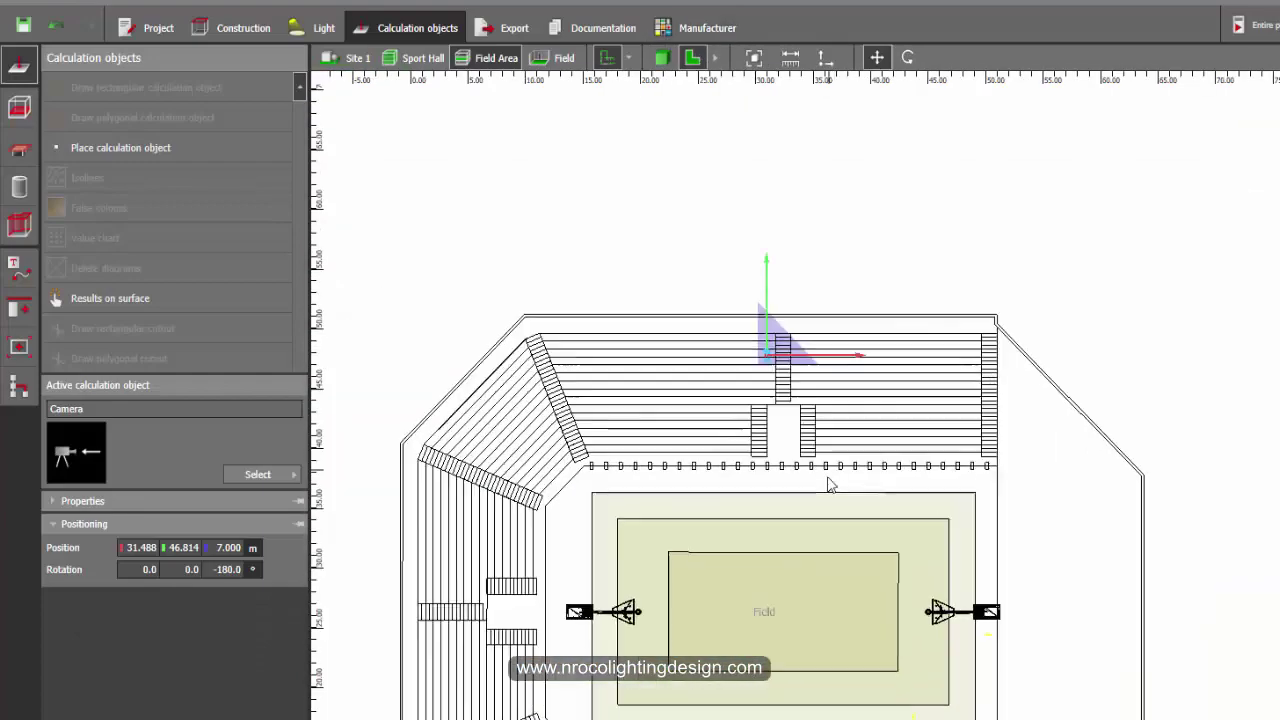
scroll(920, 517, "up", 5)
middle_click_drag(883, 567, 829, 550)
scroll(894, 517, "up", 1)
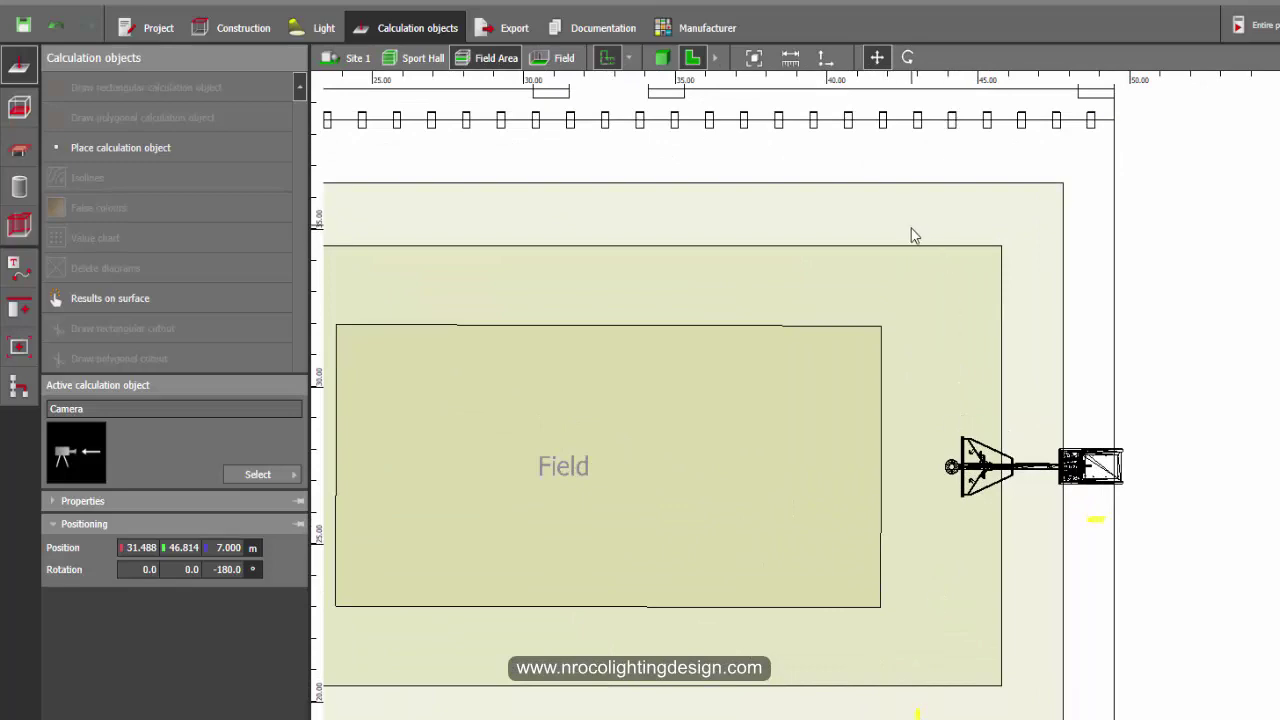
scroll(837, 377, "down", 2)
middle_click_drag(688, 494, 1097, 460)
scroll(895, 560, "up", 3)
scroll(912, 280, "down", 1)
middle_click_drag(912, 285, 889, 444)
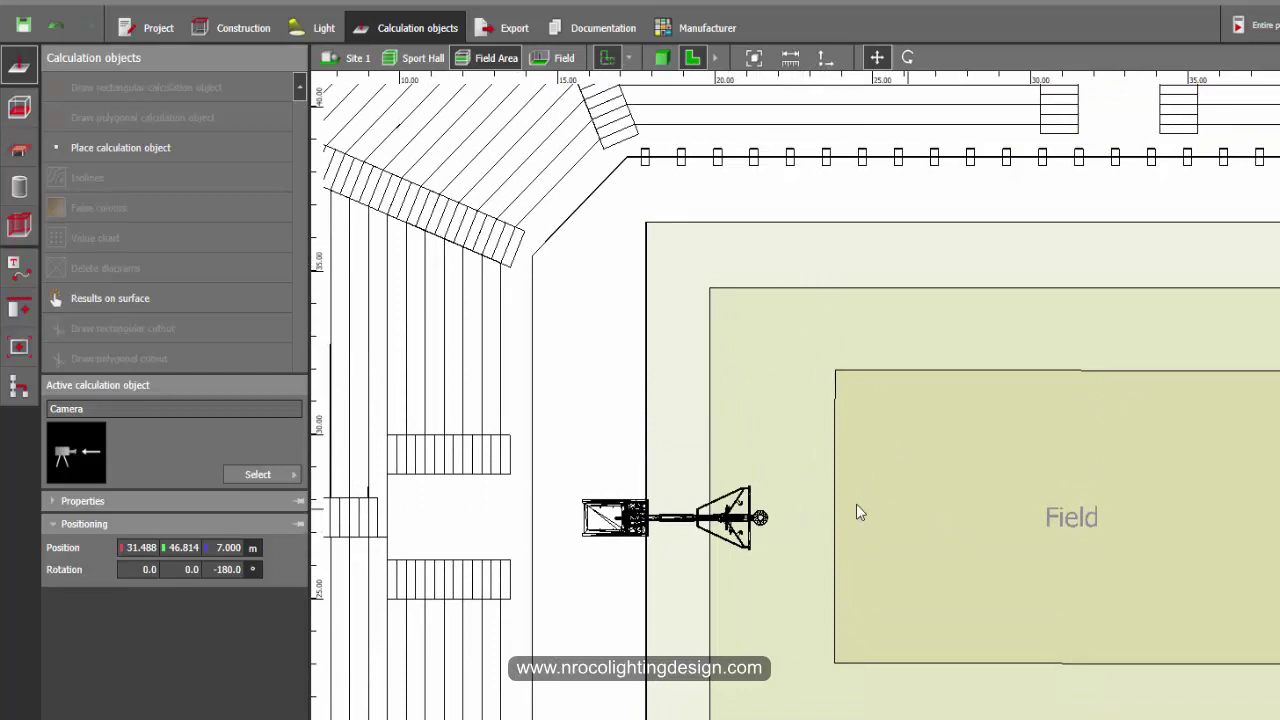
Place a new camera just outside the upper edge of the field area at about X 22.87 m and Y 37.08 m
left_click(140, 147)
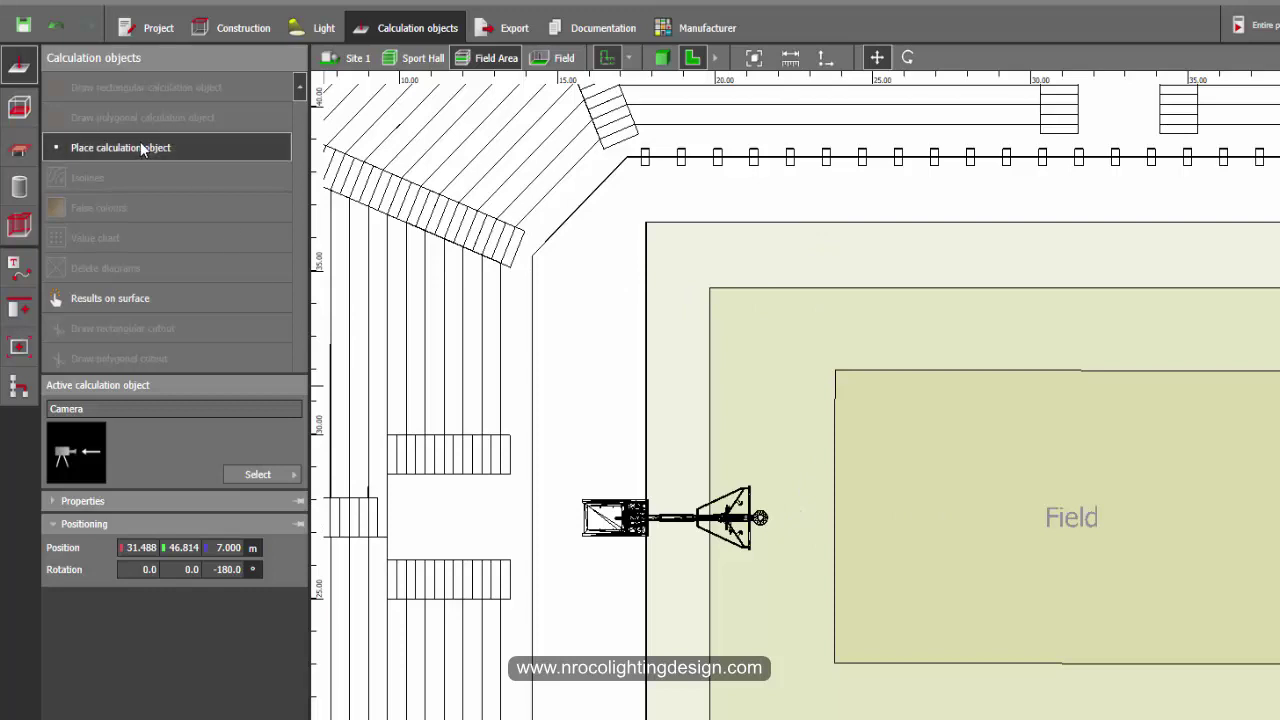
left_click(808, 210)
scroll(841, 364, "down", 2)
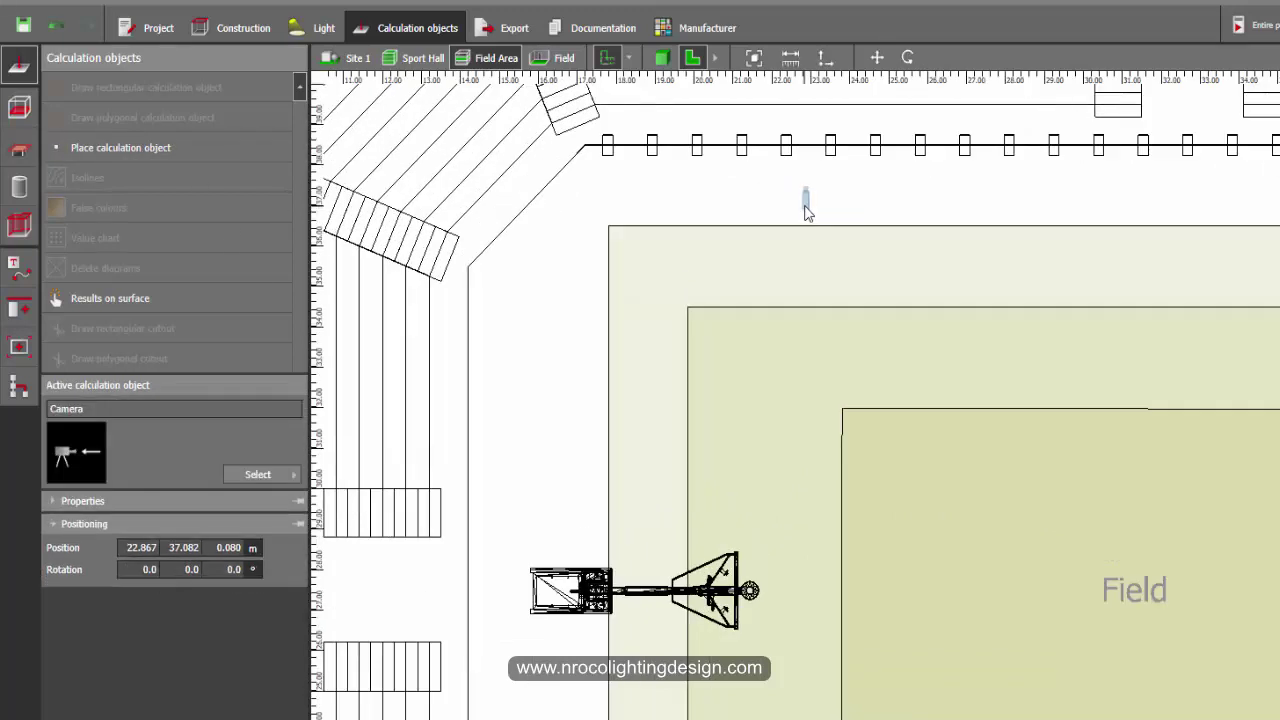
scroll(805, 255, "up", 2)
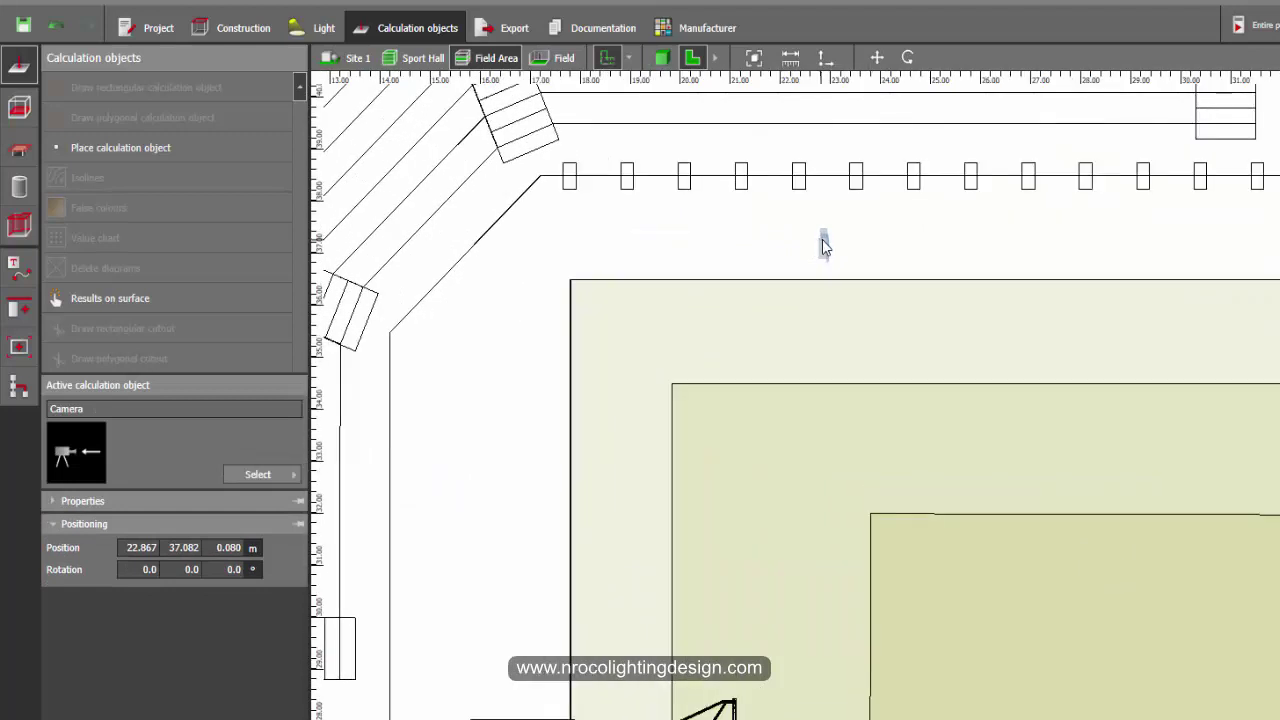
right_click(824, 246)
left_click(850, 251)
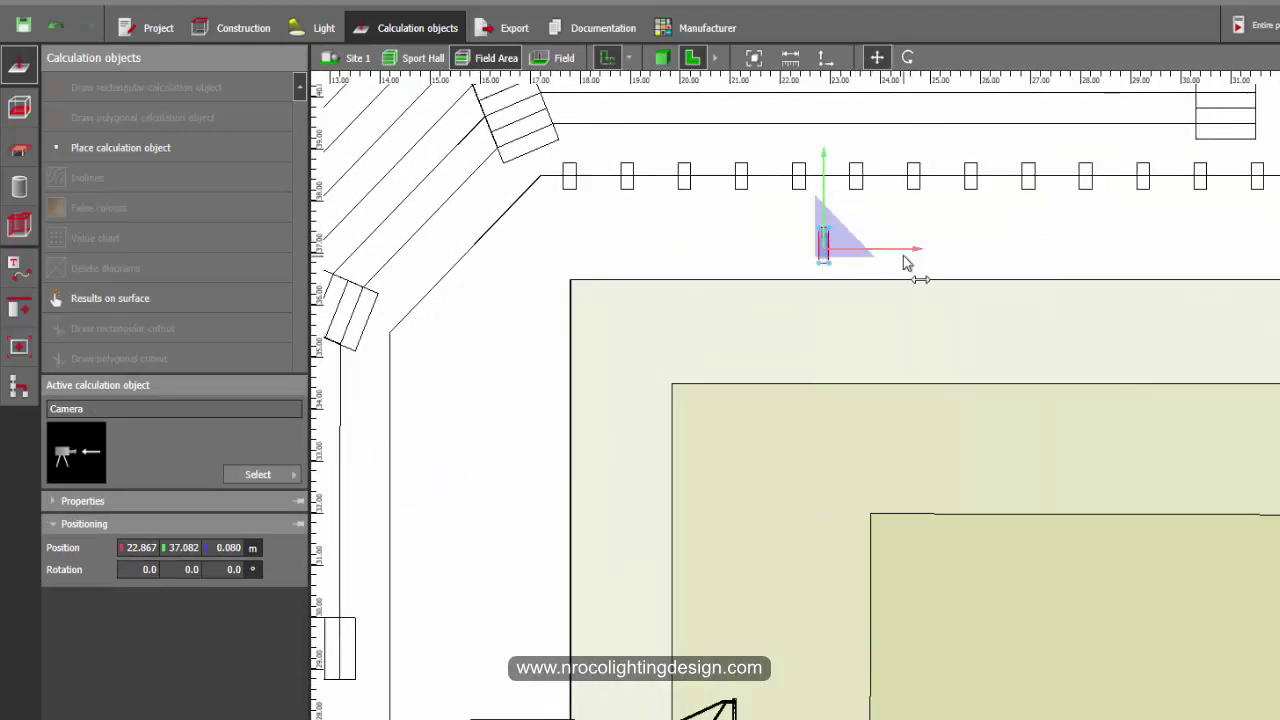
Rotate the new camera above the field area's upper edge to -180° about its vertical axis in the floor plan
right_click(824, 244)
left_click(857, 271)
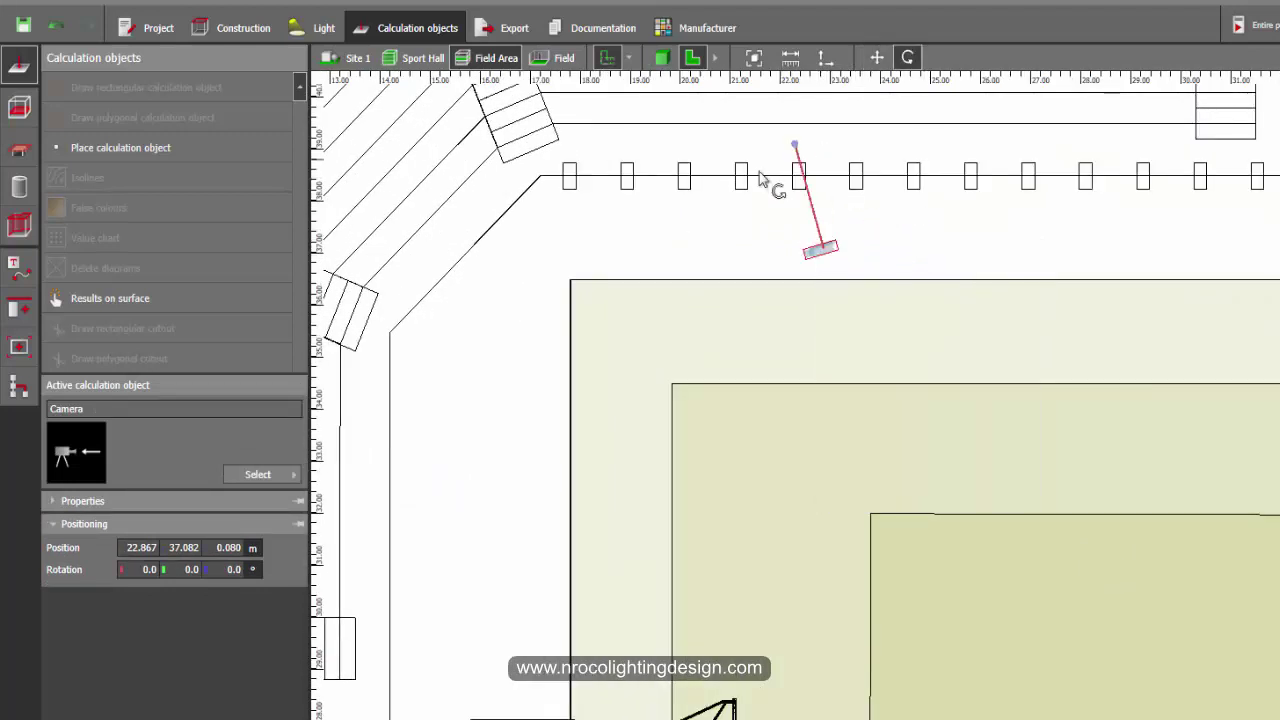
left_click(733, 260)
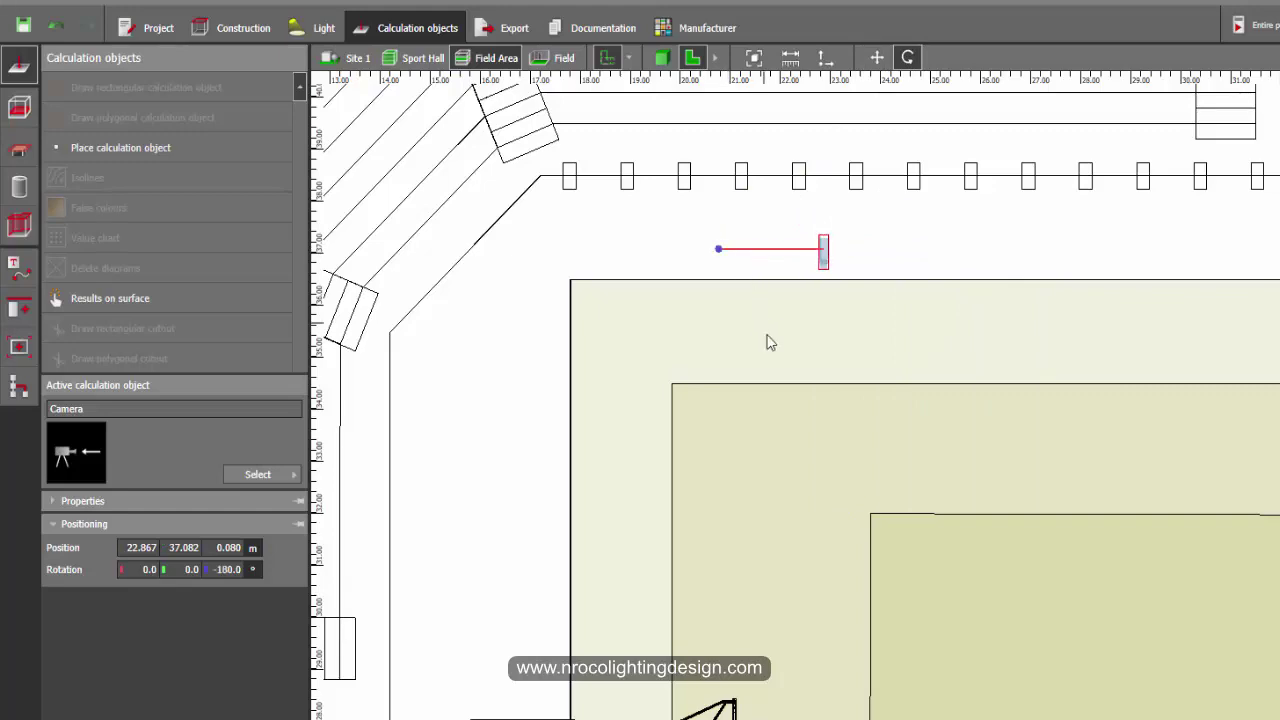
scroll(768, 336, "down", 2)
middle_click_drag(975, 482, 925, 451)
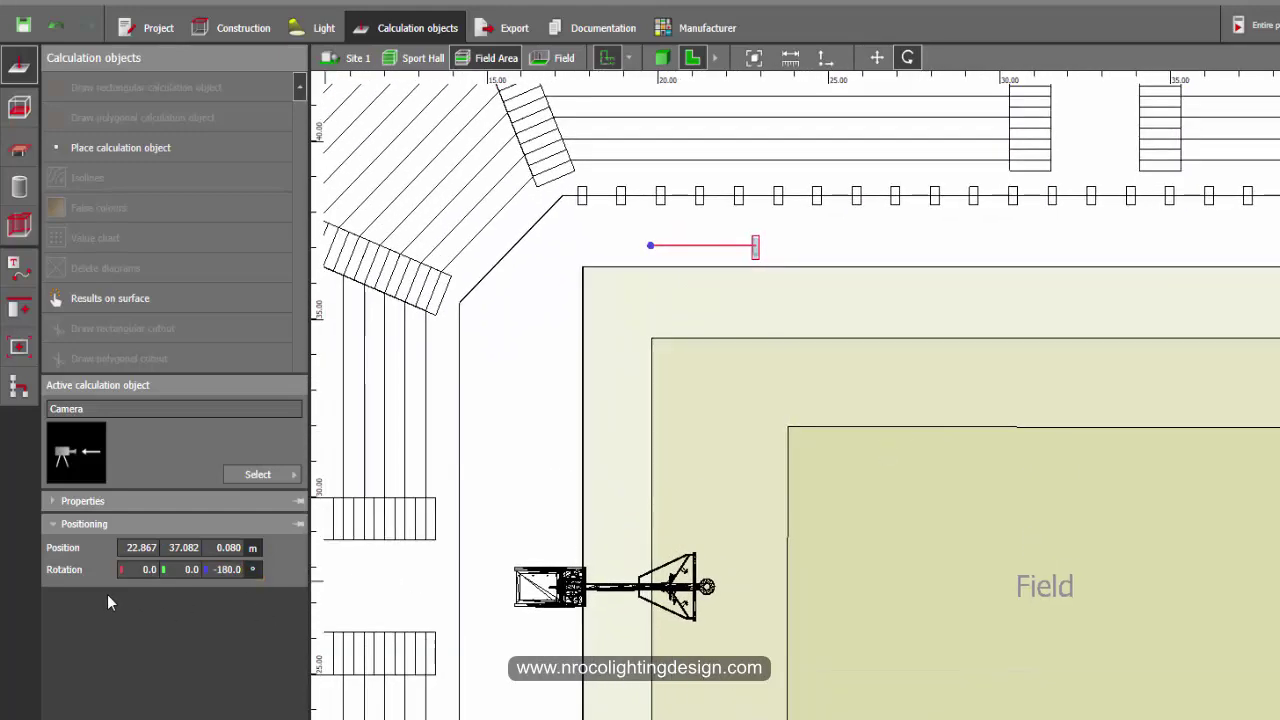
Check the name of the new camera and inspect the existing camera near the diagonally opposite corner of the field
left_click(86, 501)
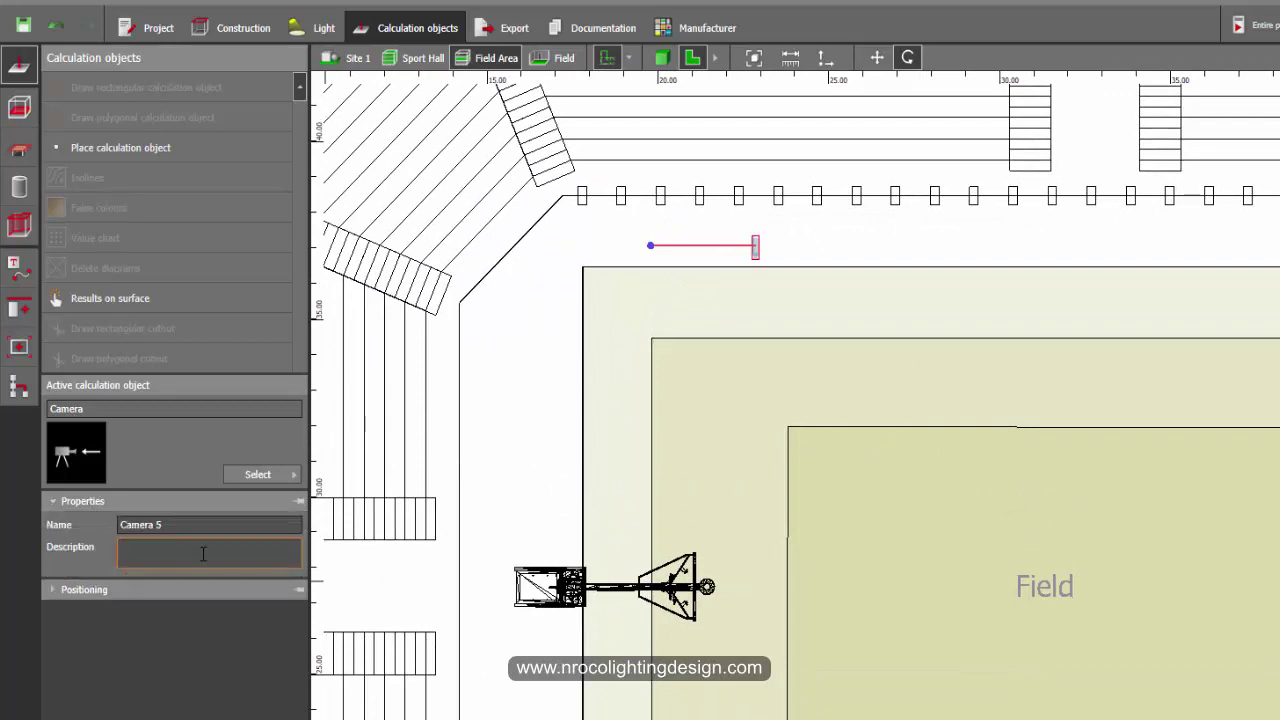
middle_click_drag(1091, 572, 994, 454)
middle_click_drag(1214, 546, 903, 318)
scroll(1026, 484, "up", 3)
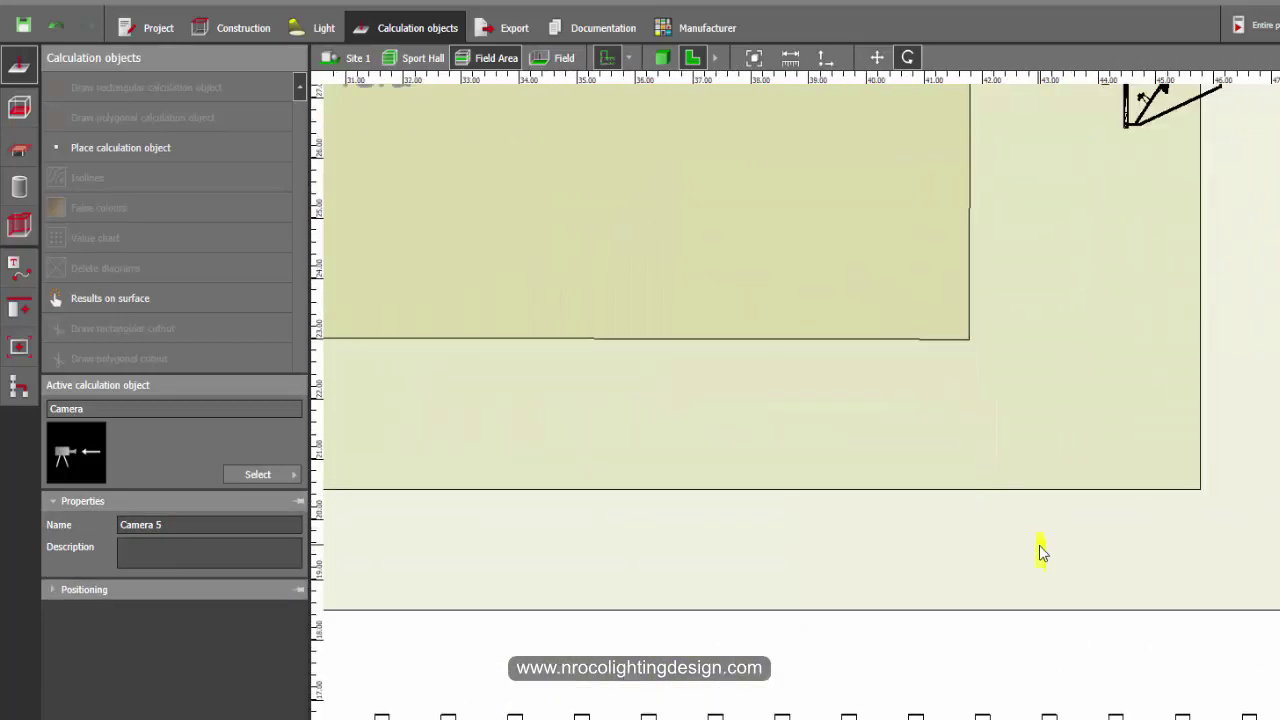
left_click(1039, 553)
scroll(1040, 555, "down", 2)
middle_click_drag(619, 283, 1061, 631)
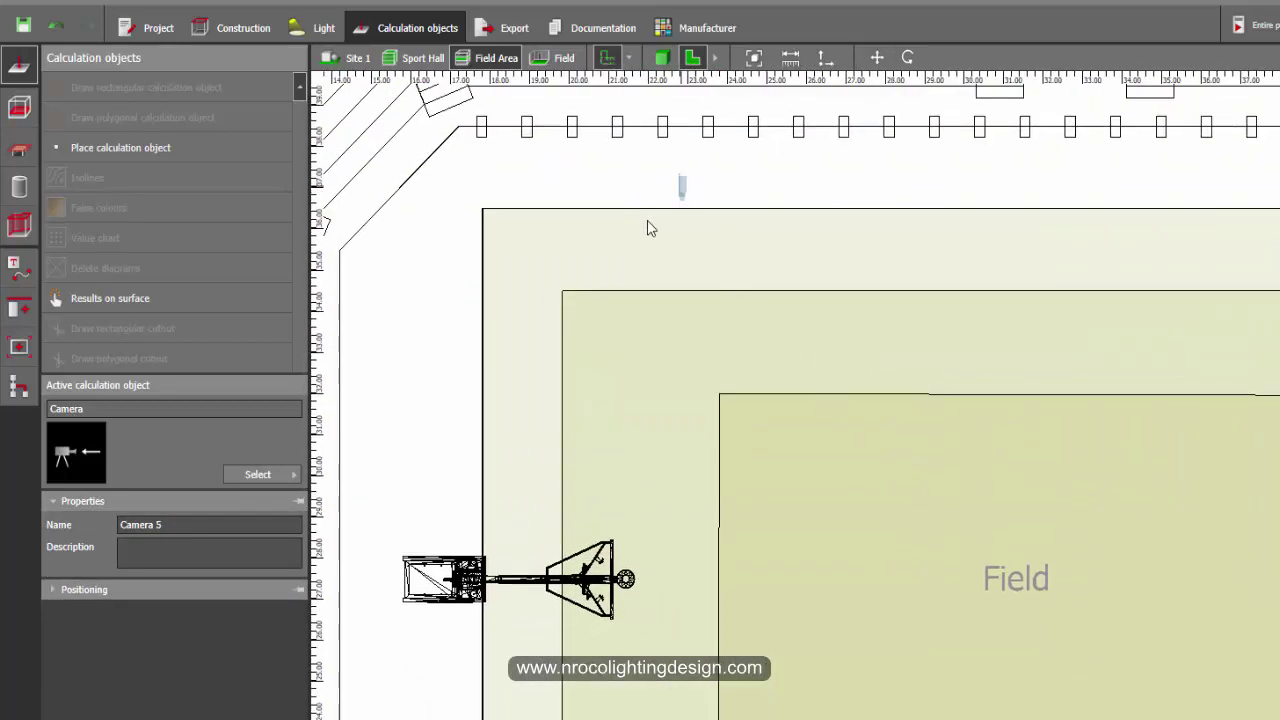
Set the height position of Camera 5 to 1.2 m
left_click(95, 591)
left_click(221, 548)
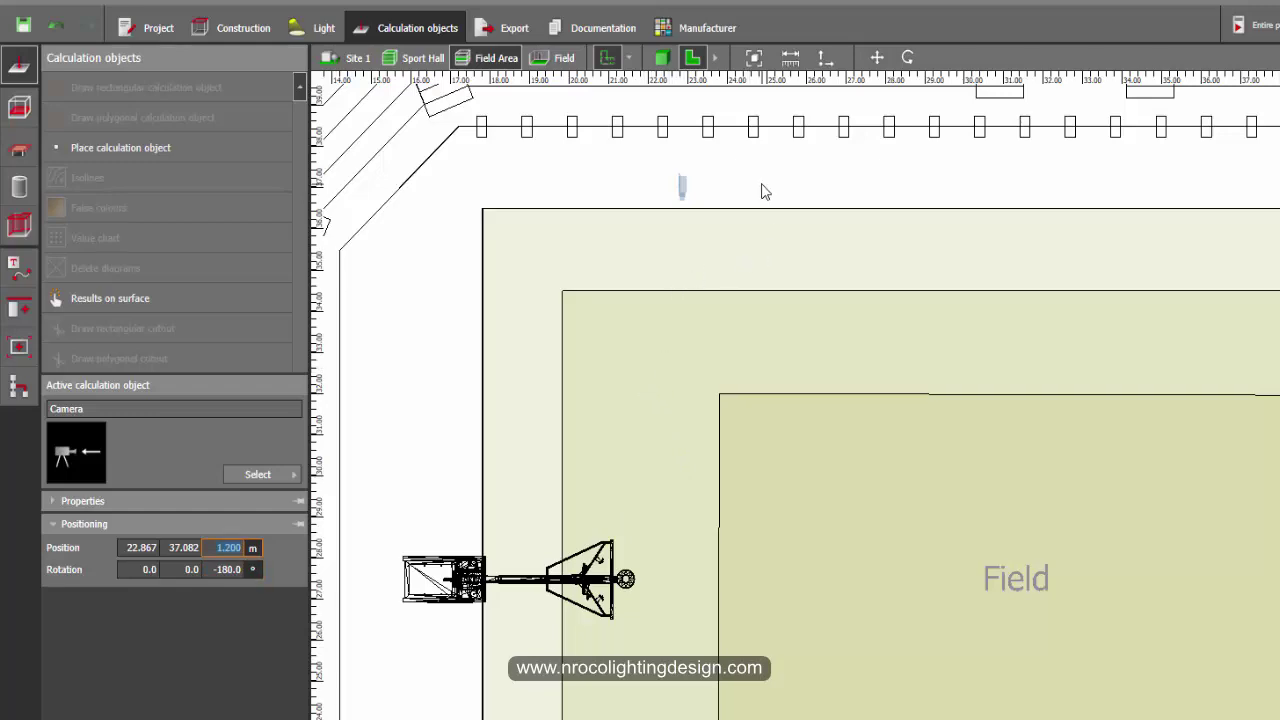
right_click_drag(741, 189, 744, 298)
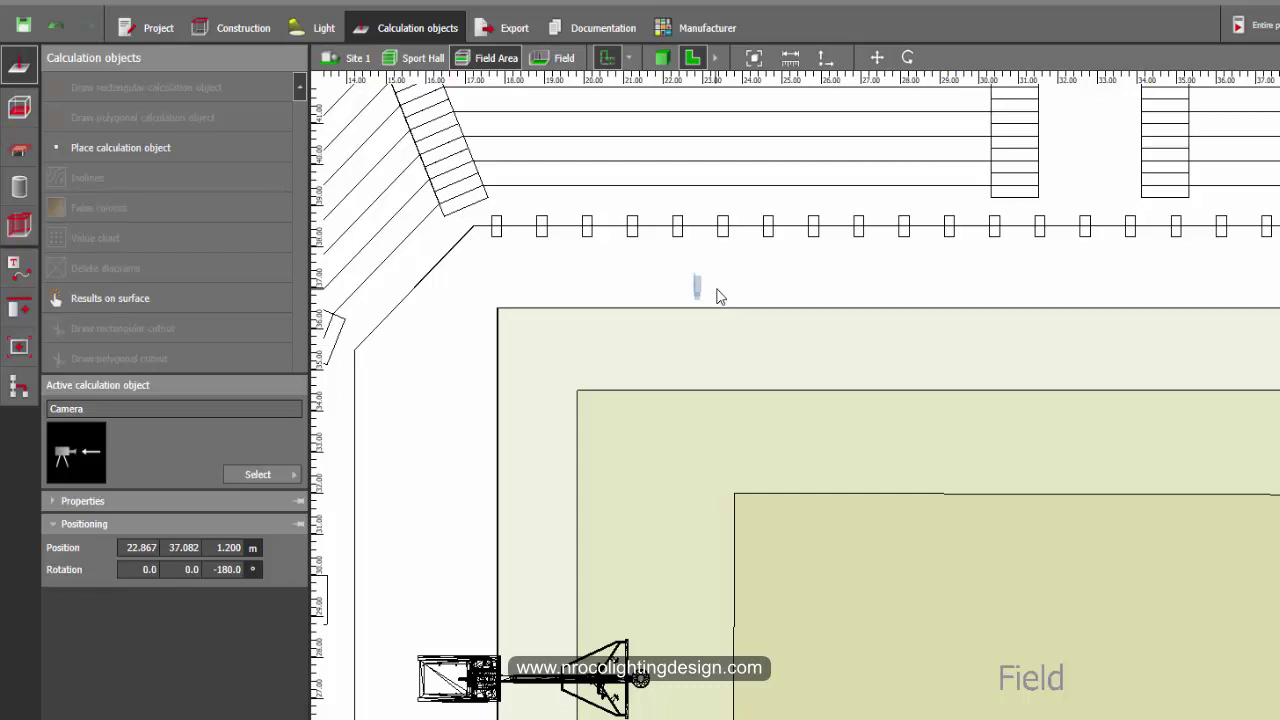
left_click(228, 547)
right_click_drag(891, 286, 734, 297)
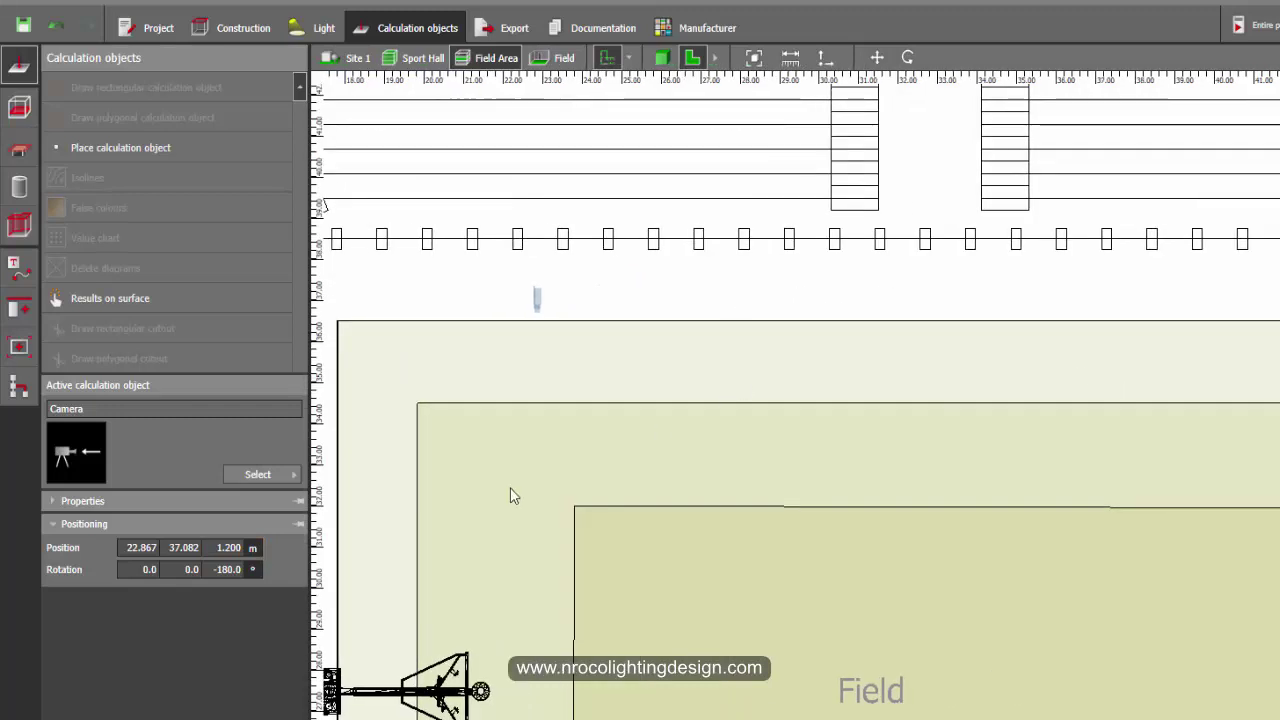
Set the height position of Camera 5 to 1 m
left_click(240, 554)
type("1")
key("Return")
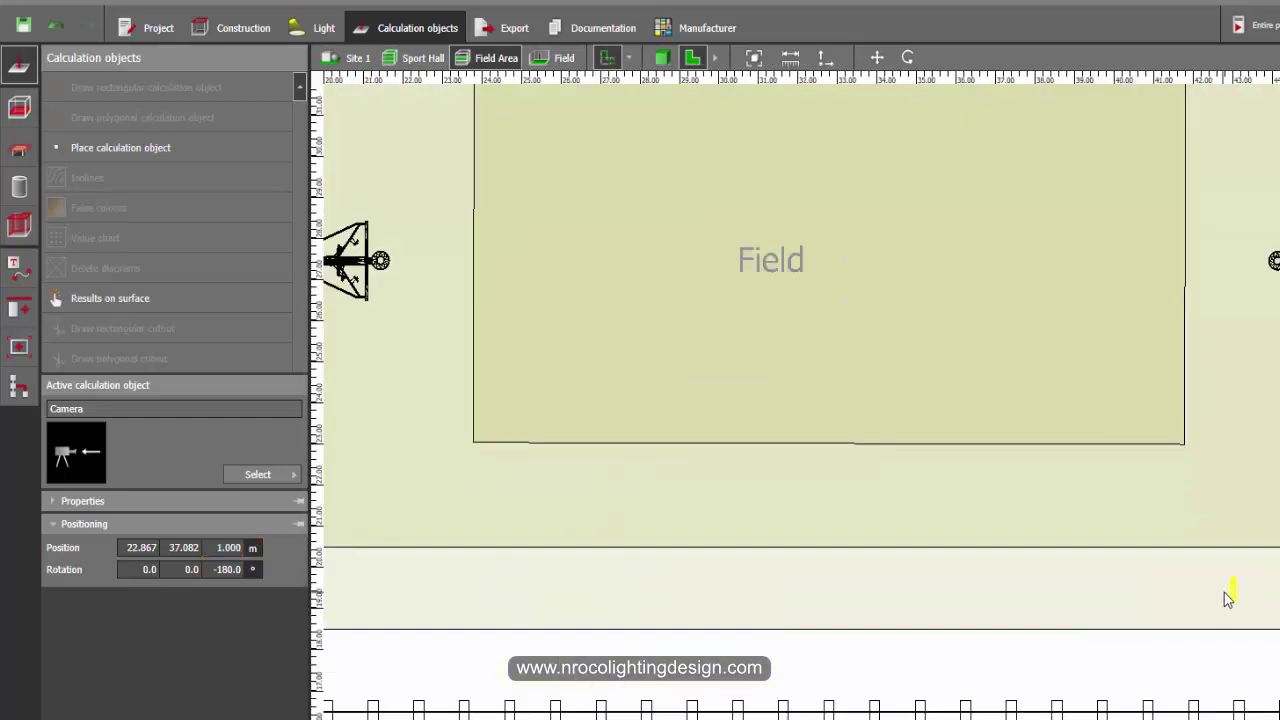
Check the position and height of the camera near the field's lower-right corner against Camera 5
left_click(1233, 595)
scroll(1188, 524, "down", 3)
middle_click_drag(1205, 362, 1159, 521)
scroll(799, 472, "up", 2)
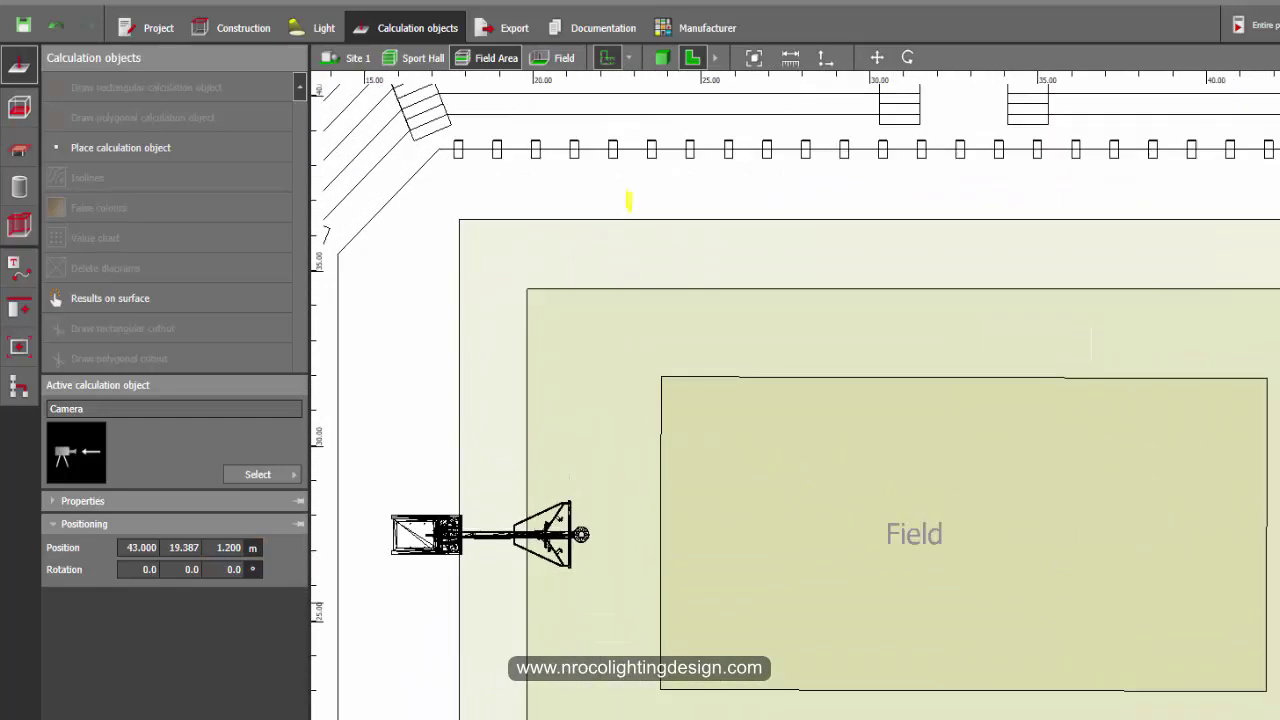
middle_click_drag(704, 587, 765, 585)
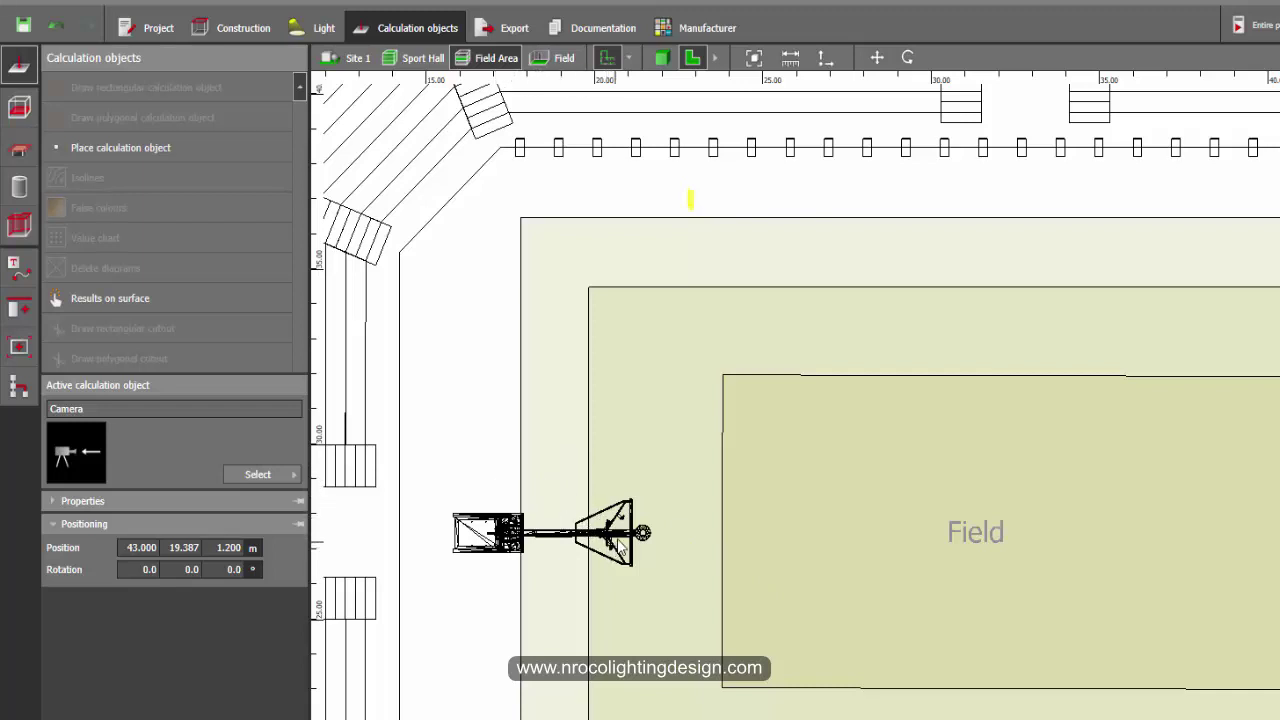
middle_click_drag(485, 398, 510, 360)
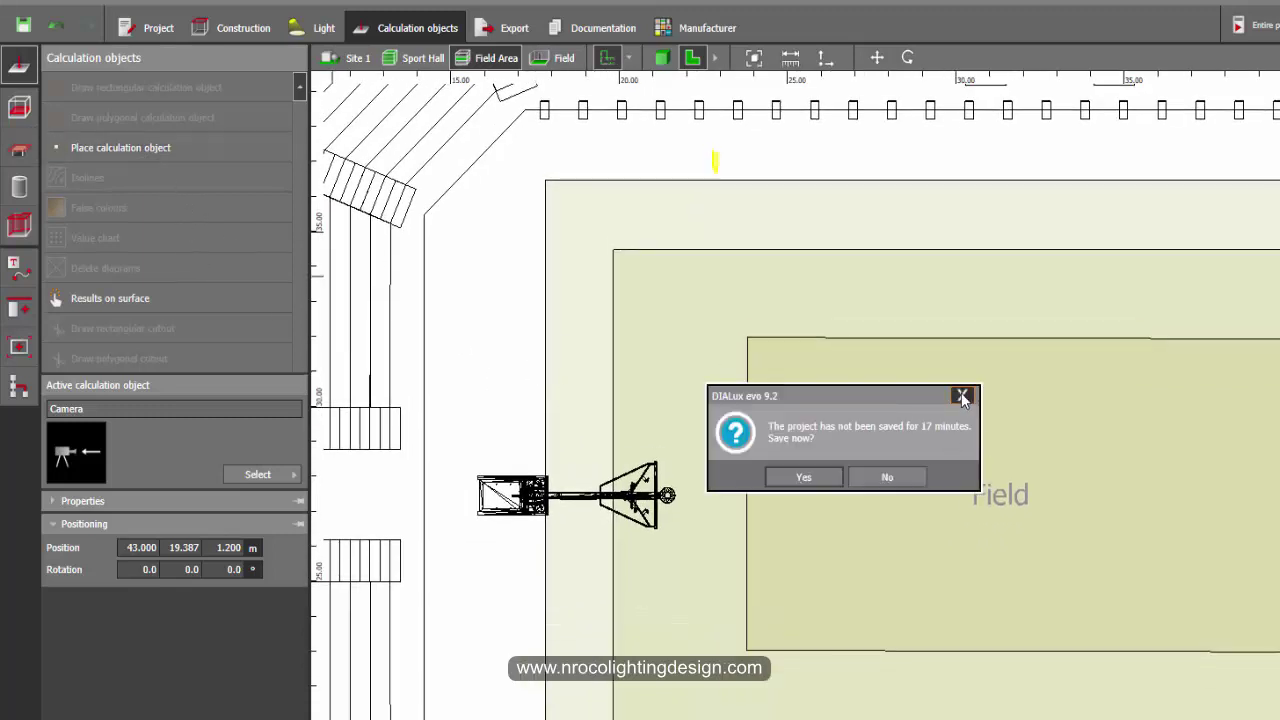
Dismiss the save reminder and place another camera above the left camera crane at about X 16.77 m and Y 29.78 m
left_click(962, 398)
left_click(217, 158)
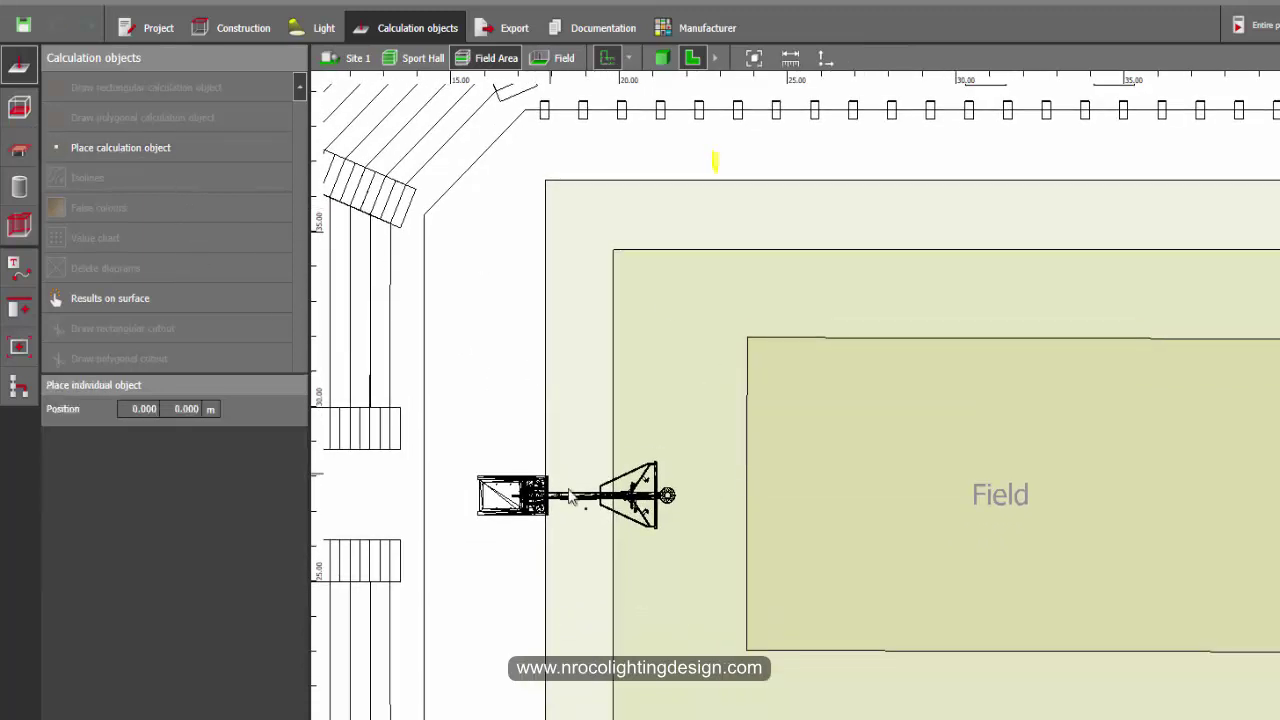
left_click(509, 421)
scroll(520, 425, "up", 3)
Rotate the camera beside the left crane to -90° about its vertical axis in the floor plan
right_click(527, 418)
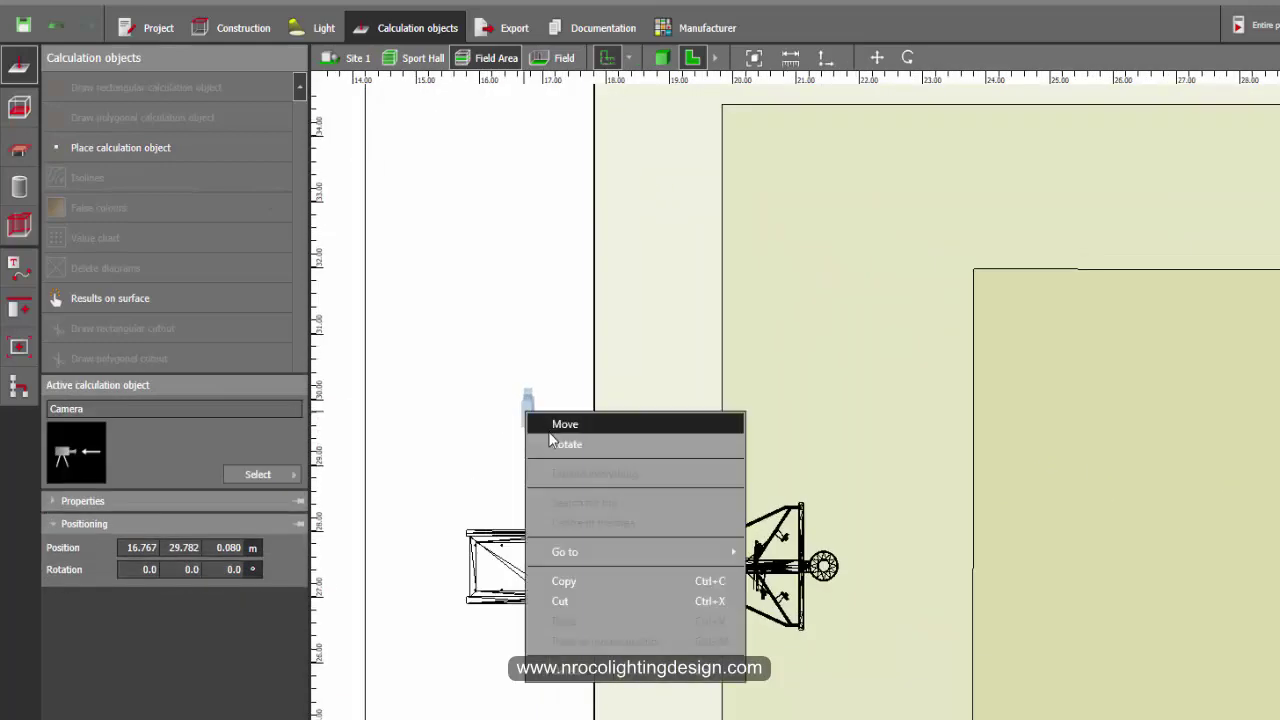
left_click(550, 442)
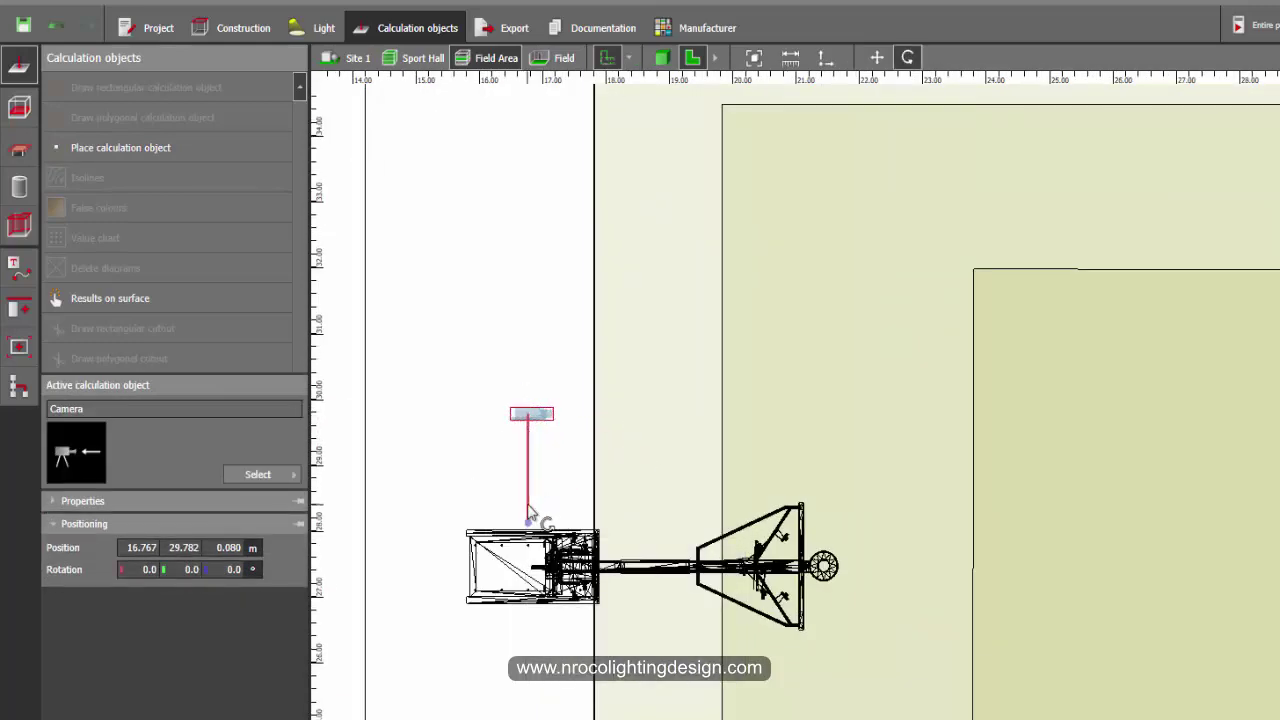
scroll(573, 470, "down", 4)
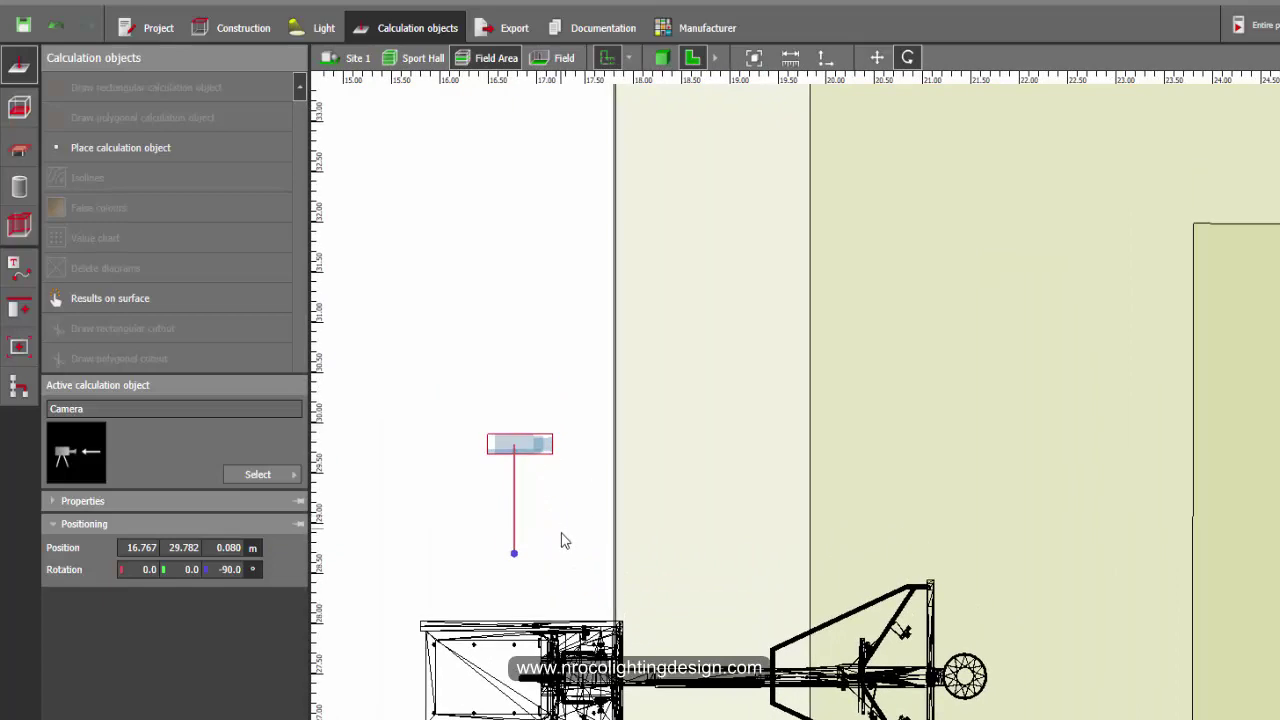
scroll(570, 450, "up", 3)
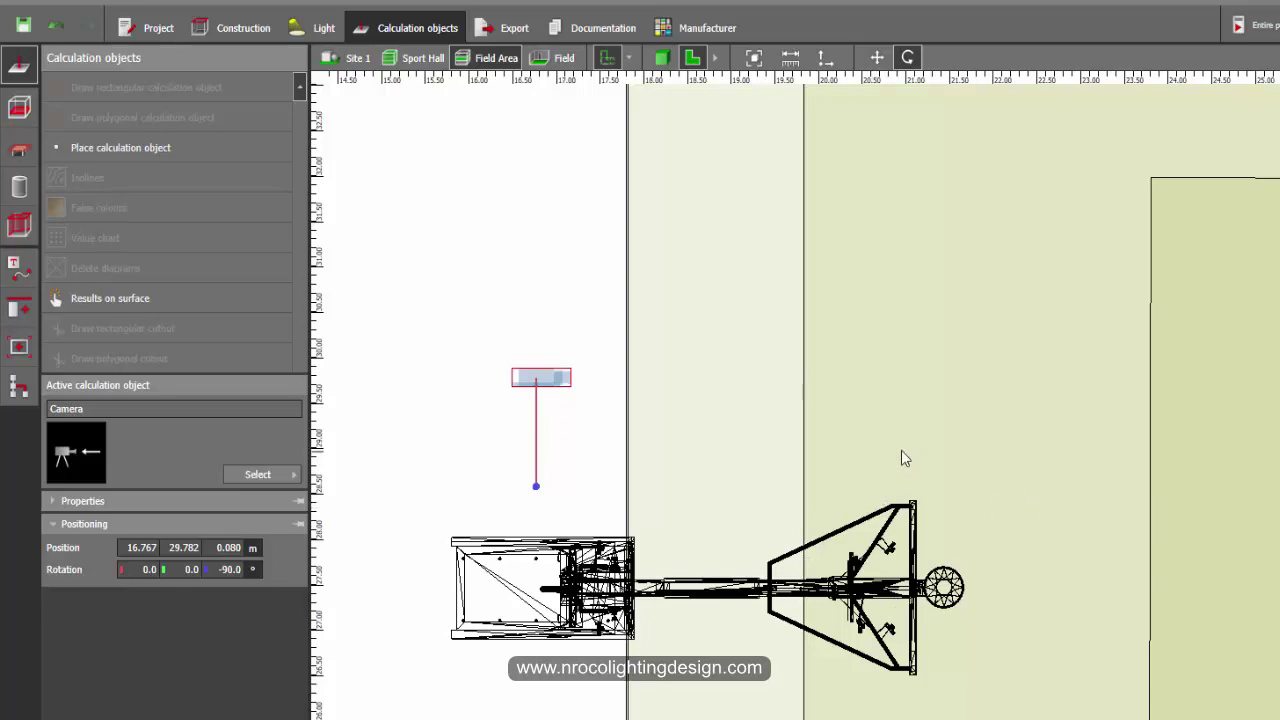
middle_click_drag(996, 603, 866, 544)
middle_click_drag(489, 368, 801, 518)
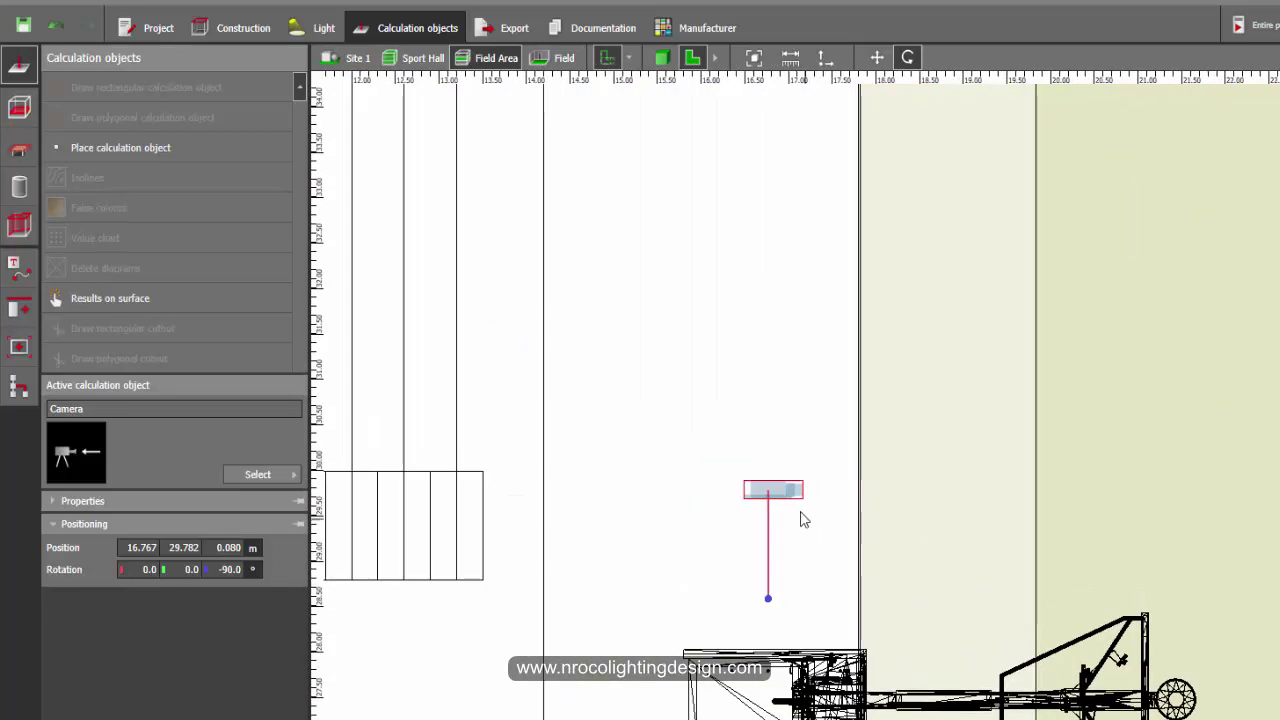
Move the camera beside the left crane to about X 16.37 m and Y 29.68 m and set its height to 0.5 m
right_click(763, 484)
left_click(783, 496)
left_click_drag(777, 496, 742, 505)
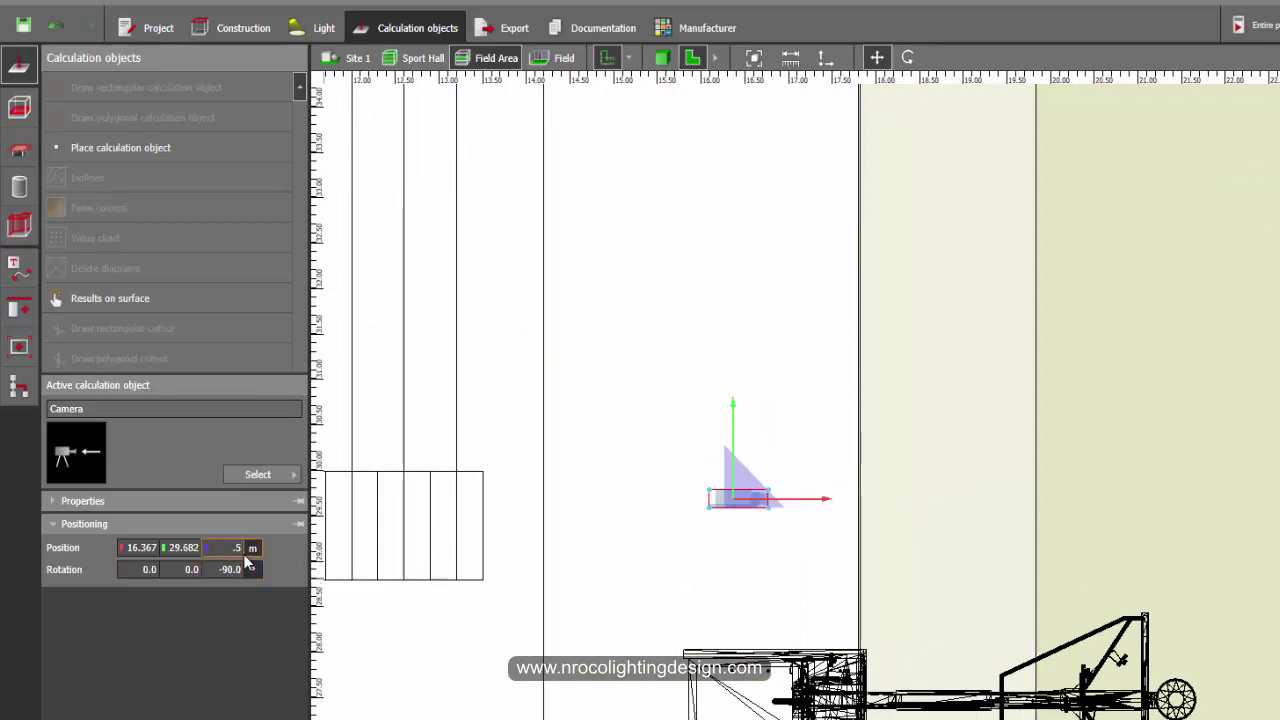
scroll(834, 543, "down", 6)
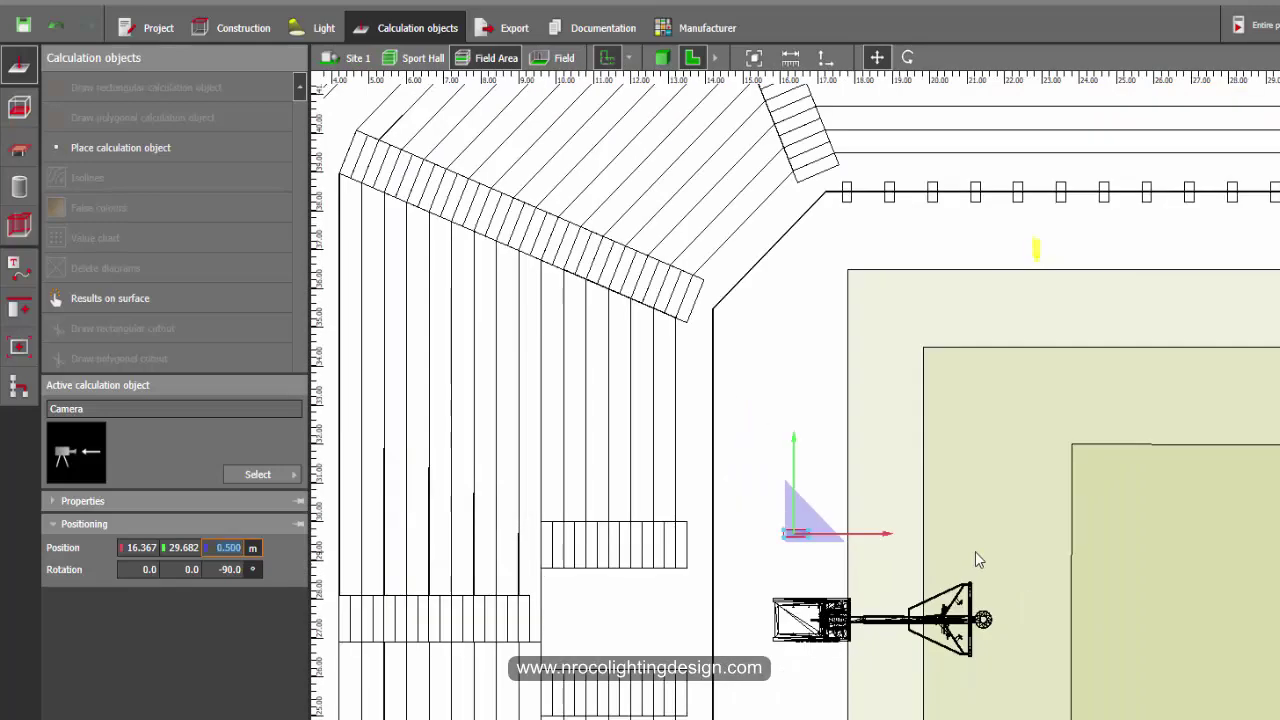
Compare the positions of the cameras beside the two cranes and review the camera layout around the whole field
scroll(1011, 478, "up", 5)
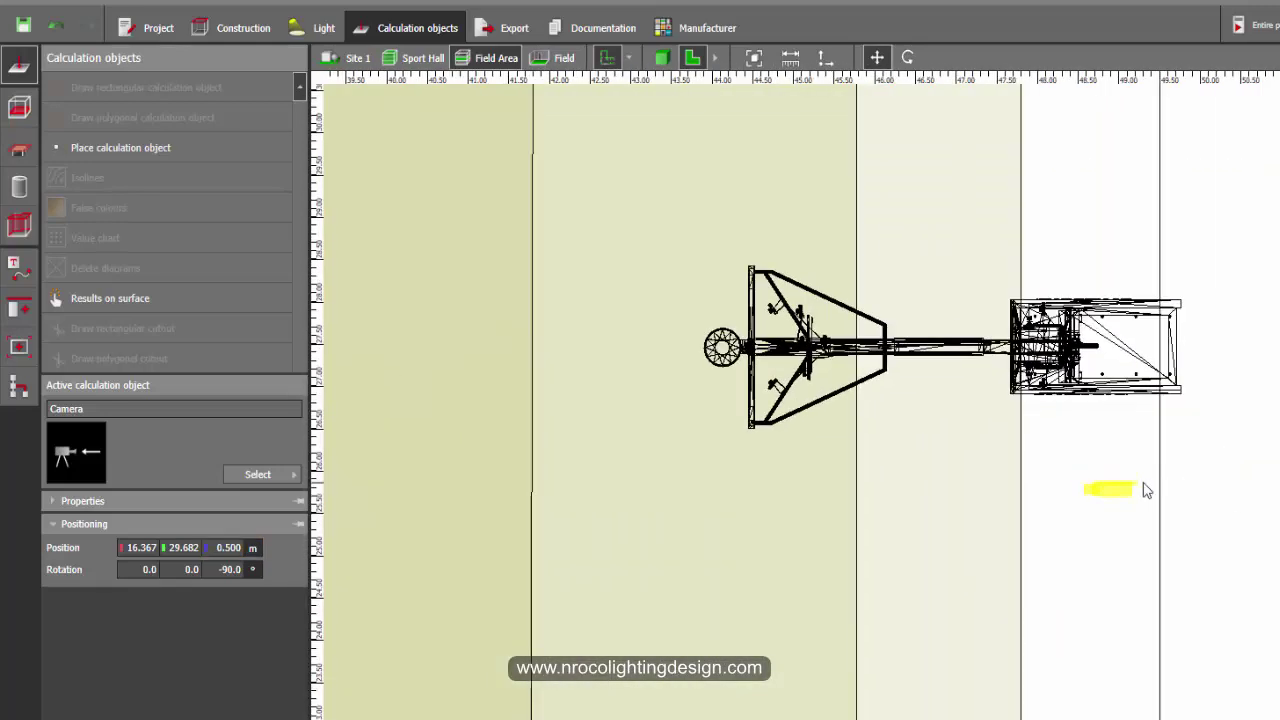
left_click(1100, 495)
scroll(1088, 511, "down", 6)
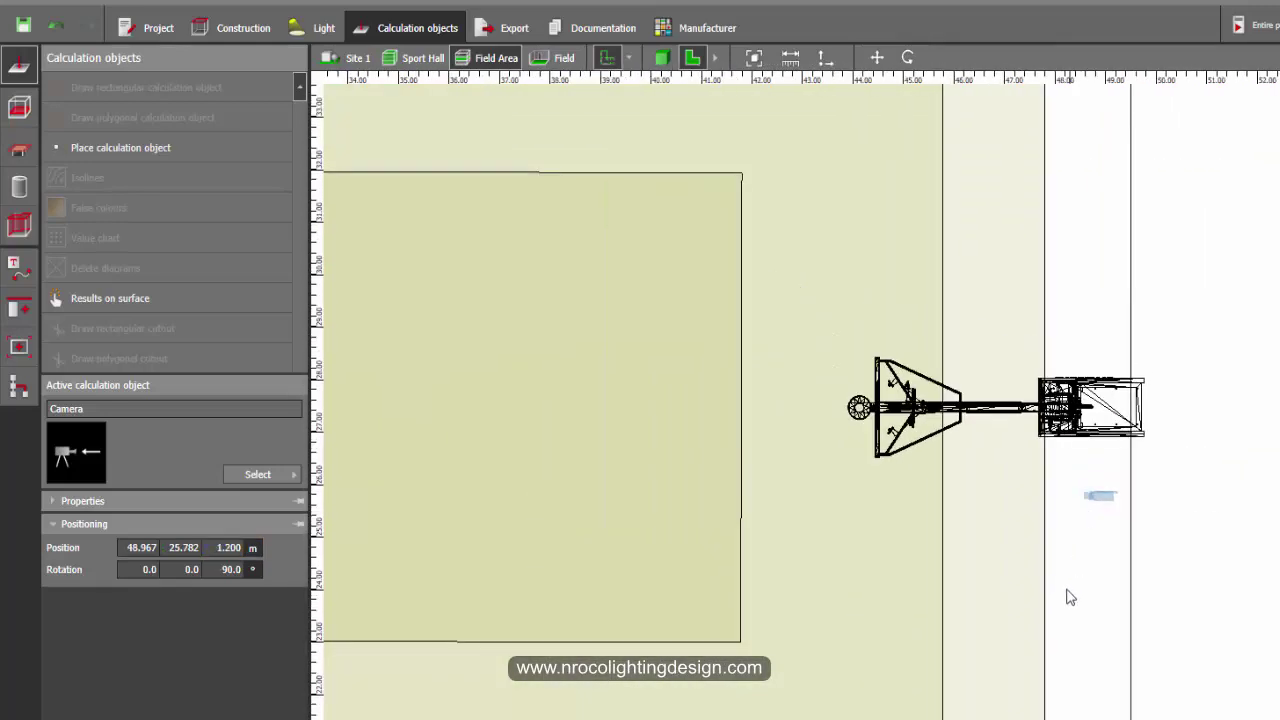
scroll(1000, 547, "up", 3)
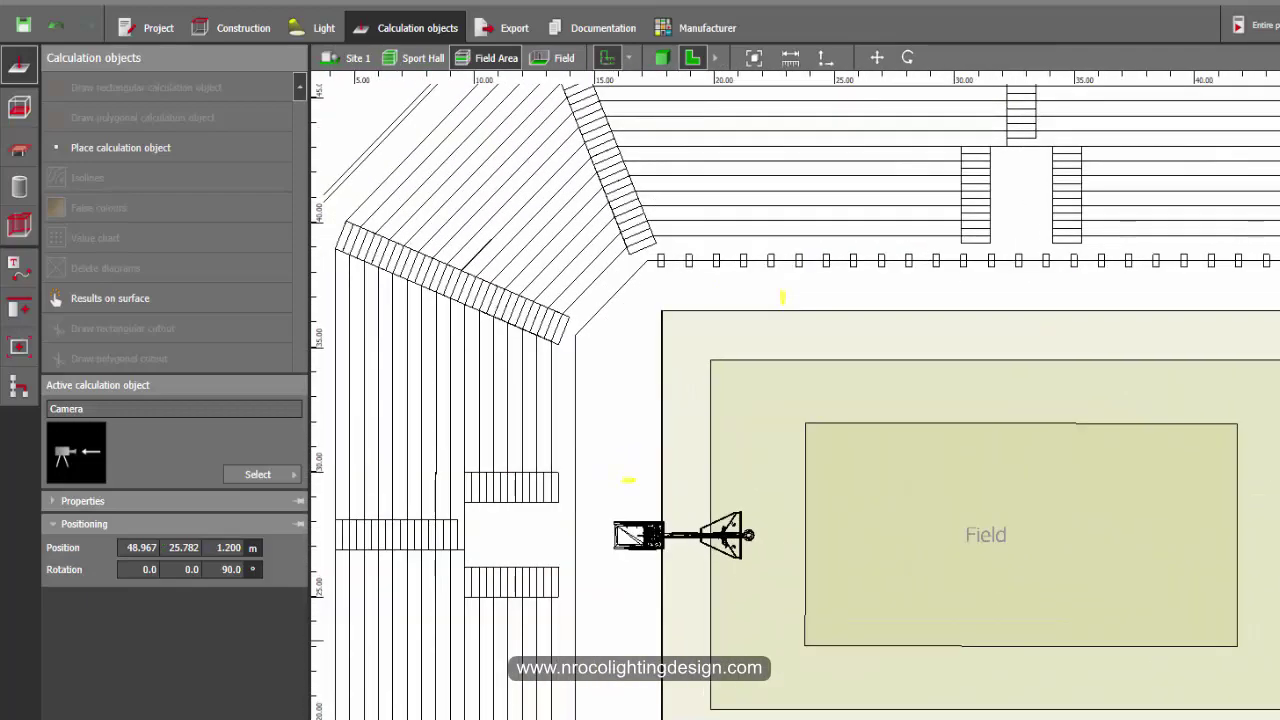
mouse_move(1017, 540)
middle_mouse_down()
mouse_move(795, 497)
mouse_move(1146, 542)
middle_mouse_up()
scroll(560, 450, "up", 2)
scroll(566, 456, "down", 2)
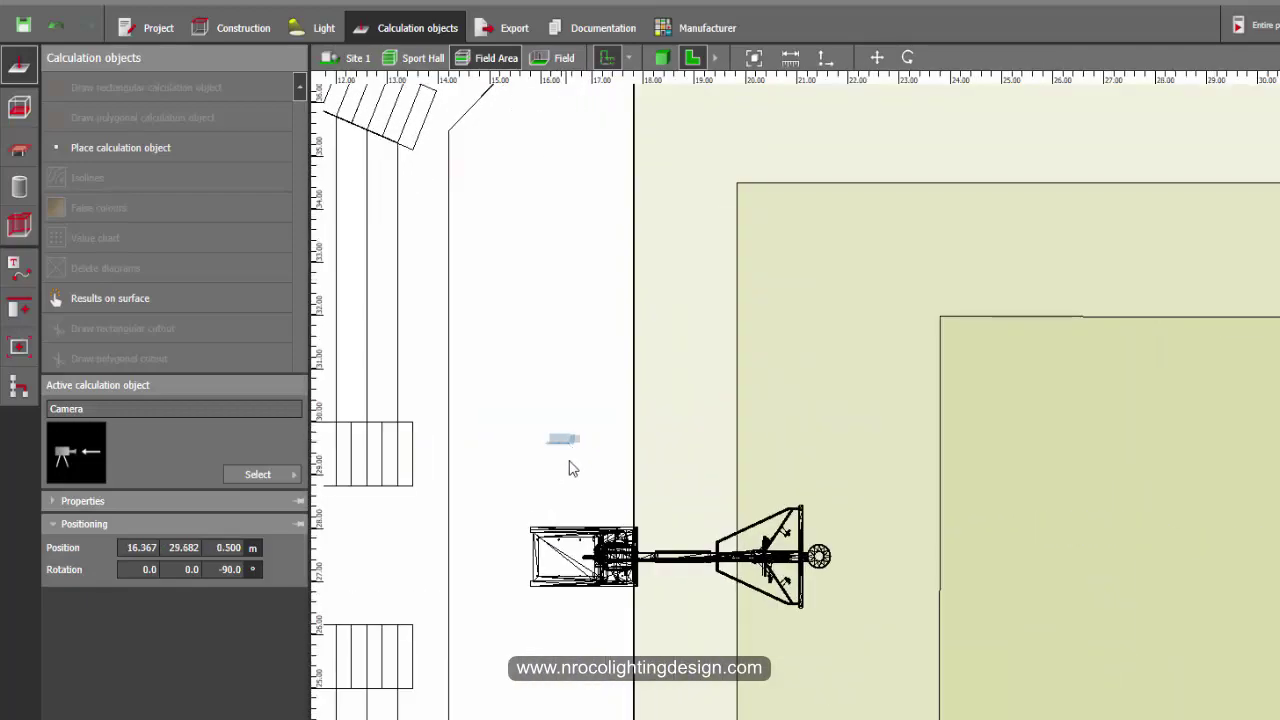
scroll(951, 566, "down", 5)
scroll(900, 510, "down", 1)
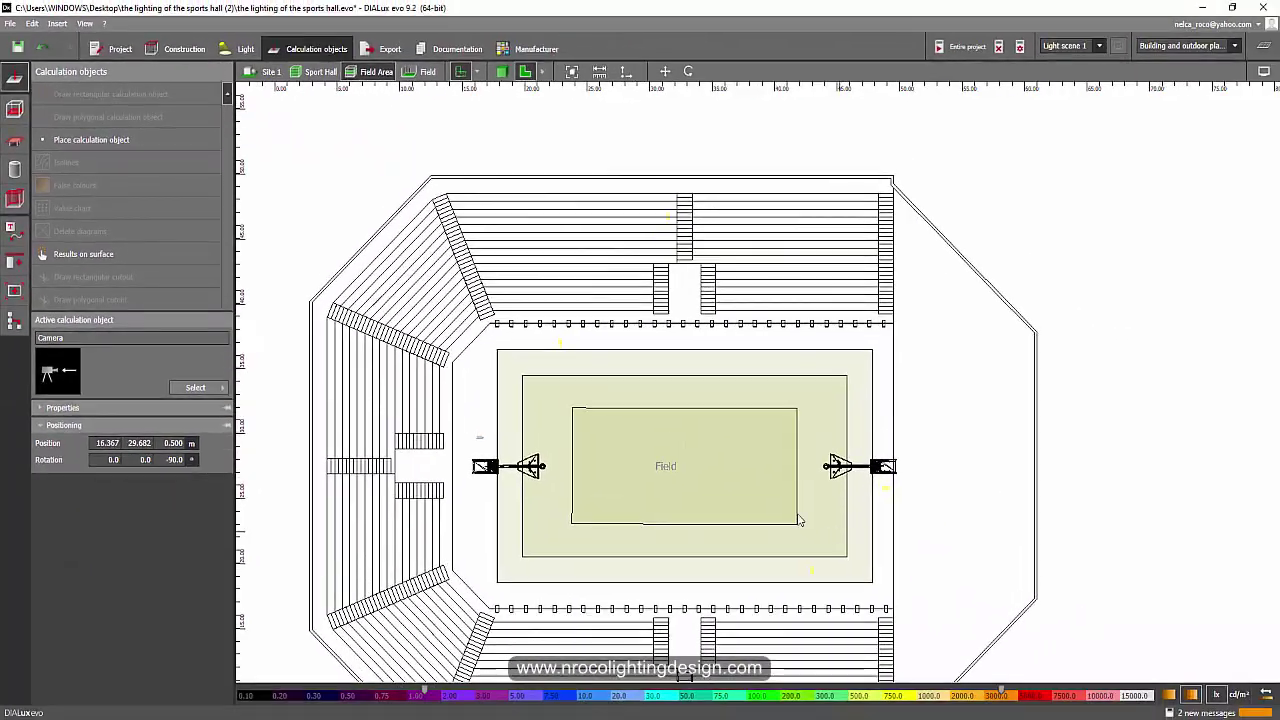
scroll(750, 495, "up", 3)
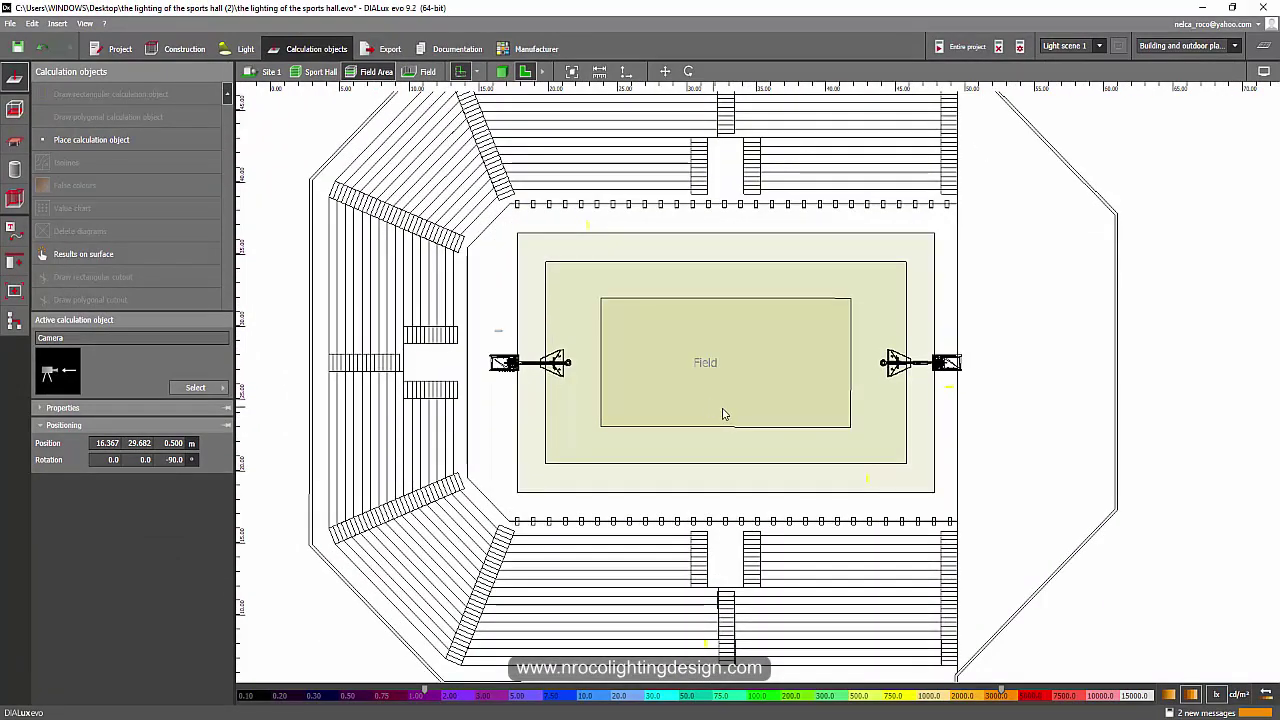